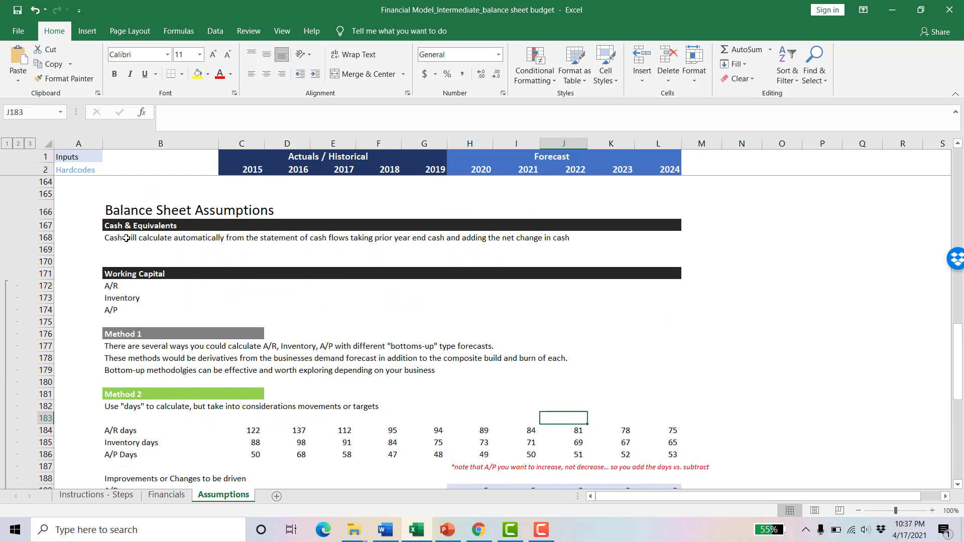
# - Review the Cash & Equivalents note, the Working Capital items and the Method 1 explanation in the balance sheet assumptions
pyautogui.click(126, 238)
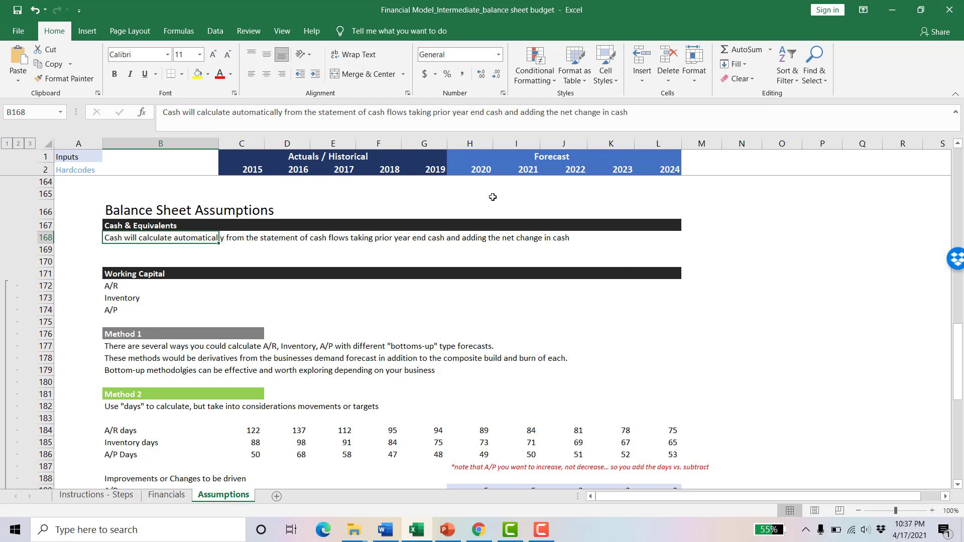
pyautogui.click(146, 276)
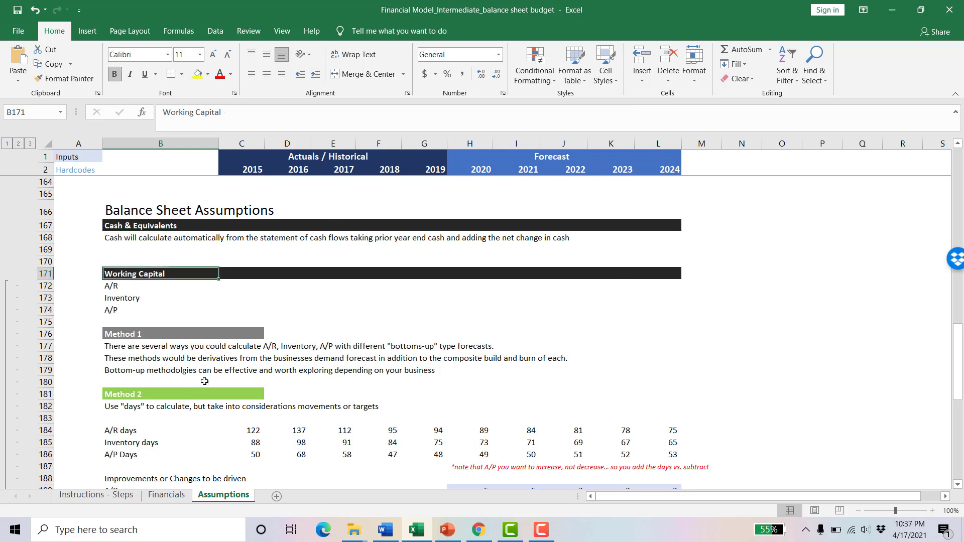
pyautogui.scroll(-1, 192, 298)
pyautogui.scroll(-1, 193, 297)
pyautogui.moveTo(137, 243); pyautogui.dragTo(136, 267)
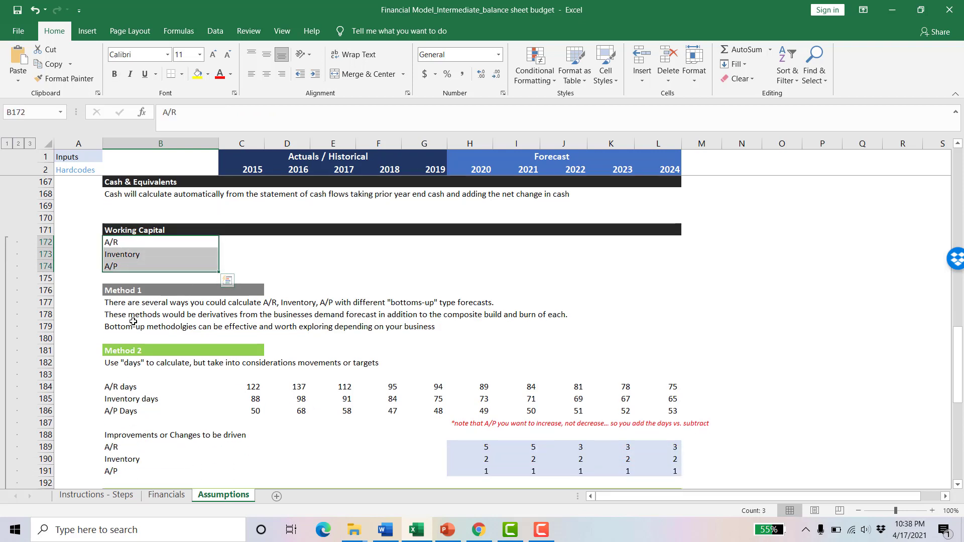
pyautogui.moveTo(117, 290); pyautogui.dragTo(783, 435)
pyautogui.click(197, 318)
pyautogui.moveTo(151, 302); pyautogui.dragTo(610, 326)
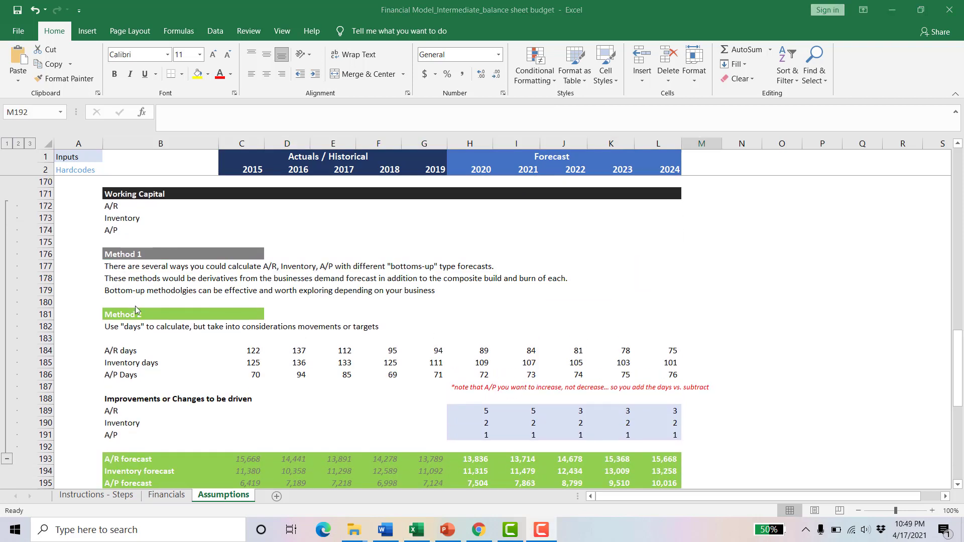
# - Review the Method 2 section: the days rows, the improvement inputs, and the formulas for 2015 A/R days and the 2020 A/R forecast
pyautogui.click(135, 312)
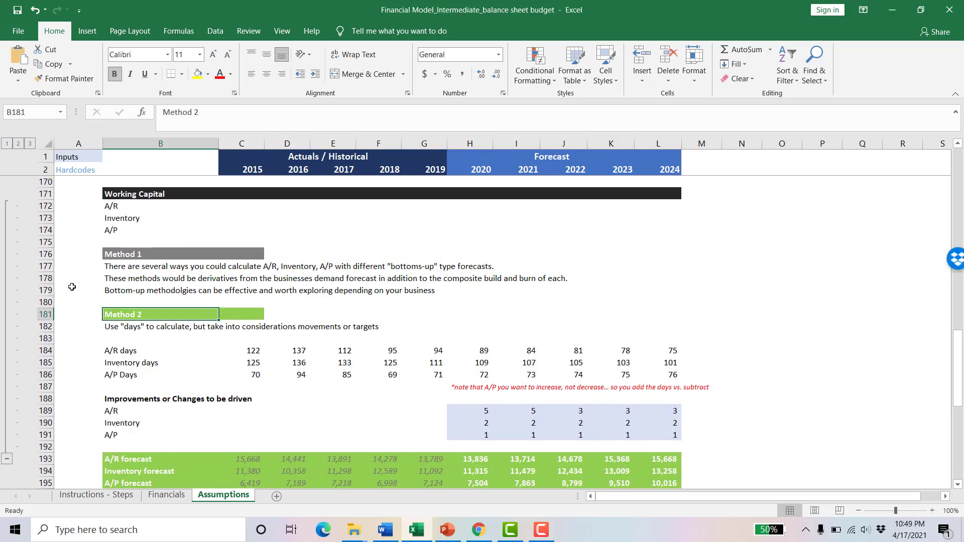
pyautogui.click(212, 352)
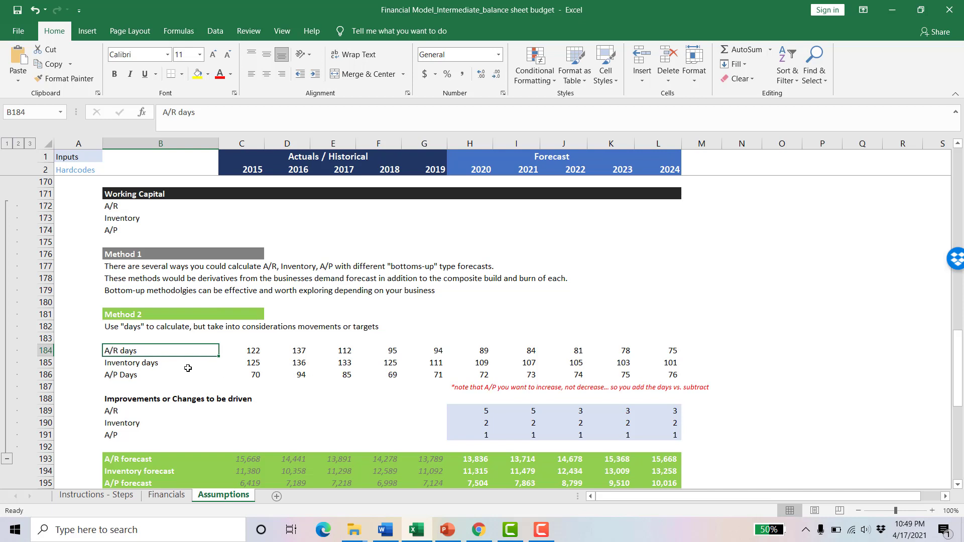
pyautogui.moveTo(116, 402); pyautogui.dragTo(653, 435)
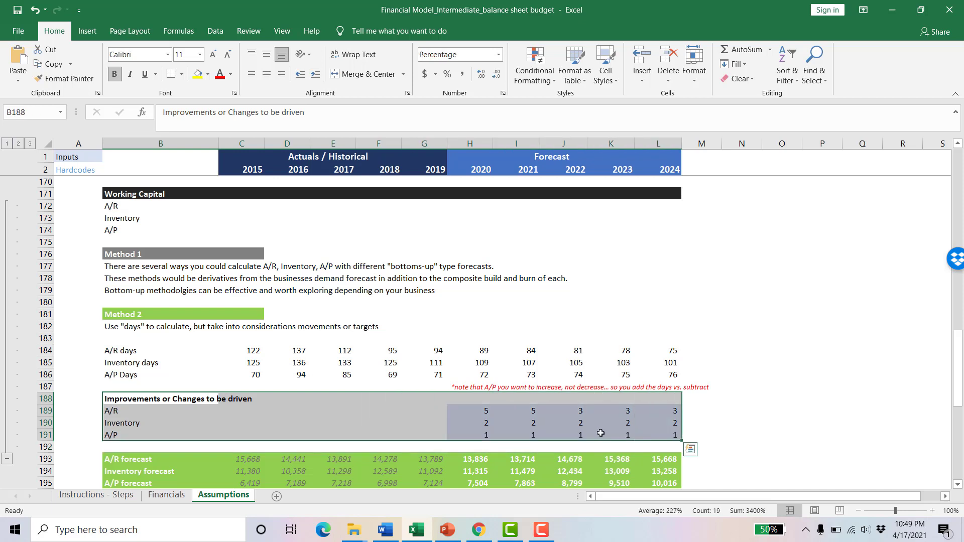
pyautogui.click(252, 351)
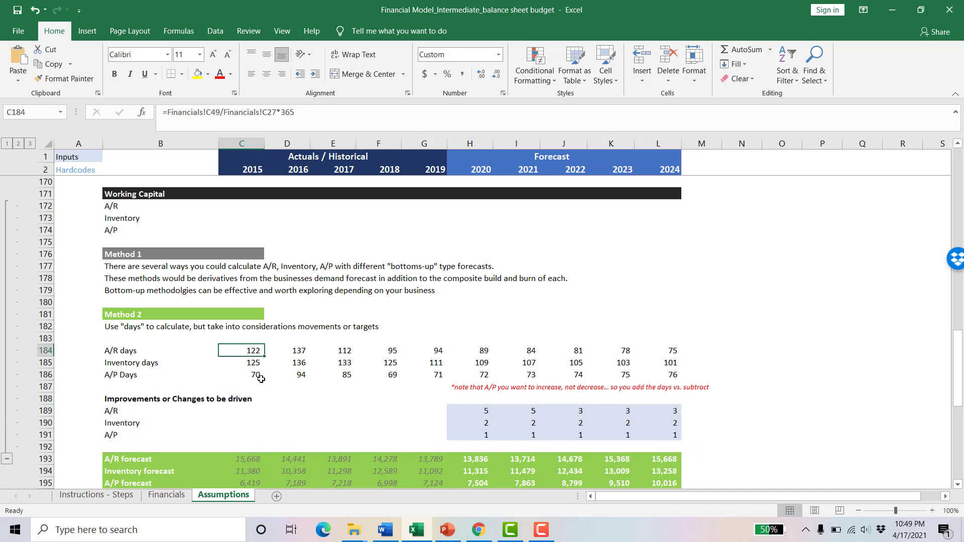
pyautogui.click(474, 459)
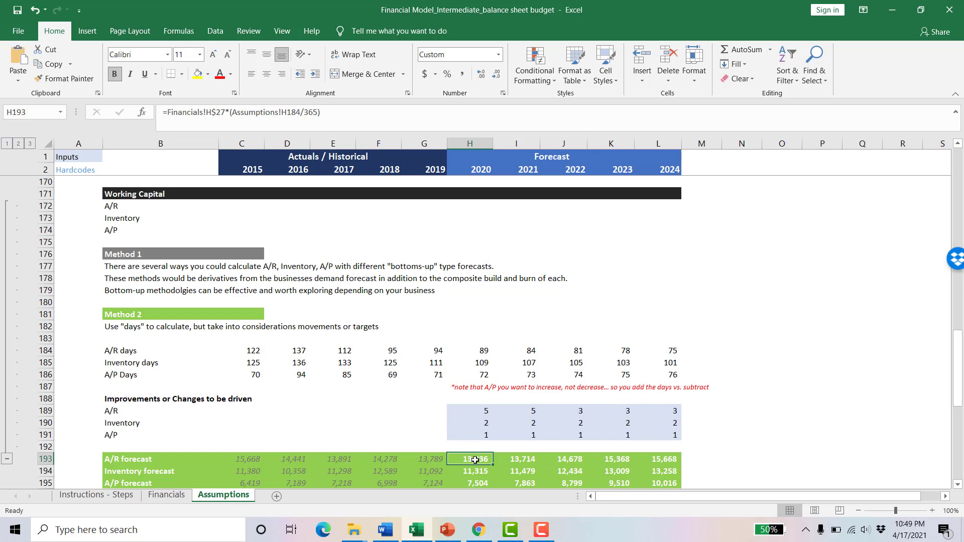
pyautogui.click(252, 349)
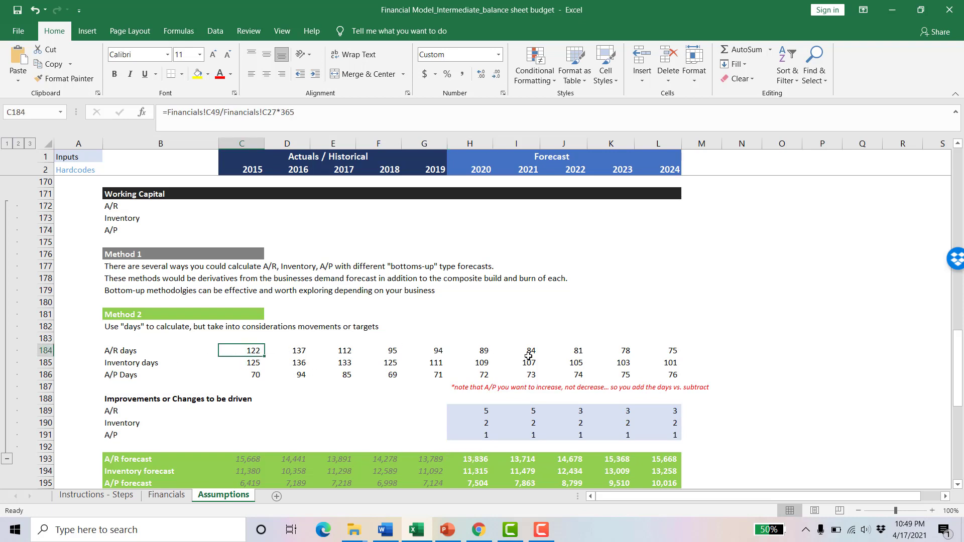
# - Examine the formulas behind the 2019 A/R, inventory and A/P days without changing them
pyautogui.click(425, 348)
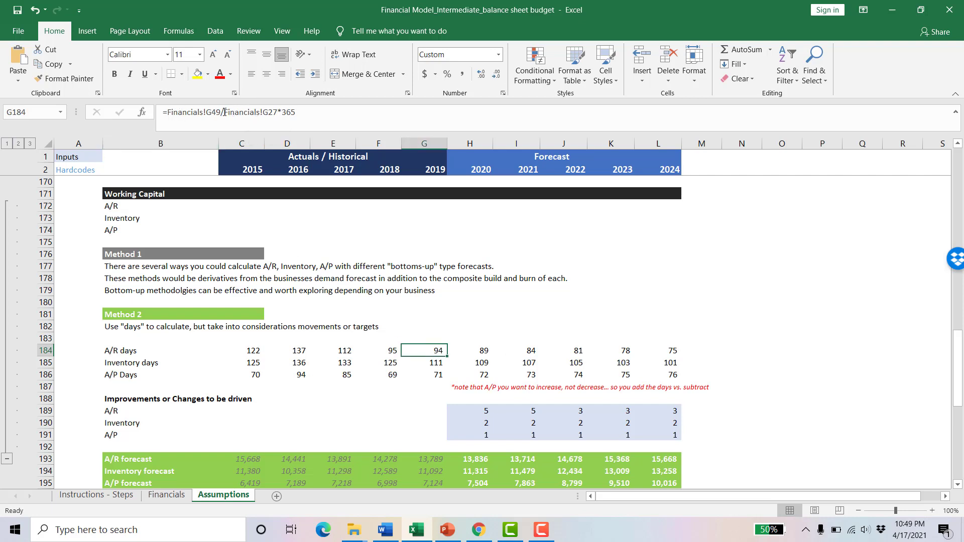
pyautogui.moveTo(221, 111); pyautogui.dragTo(168, 112)
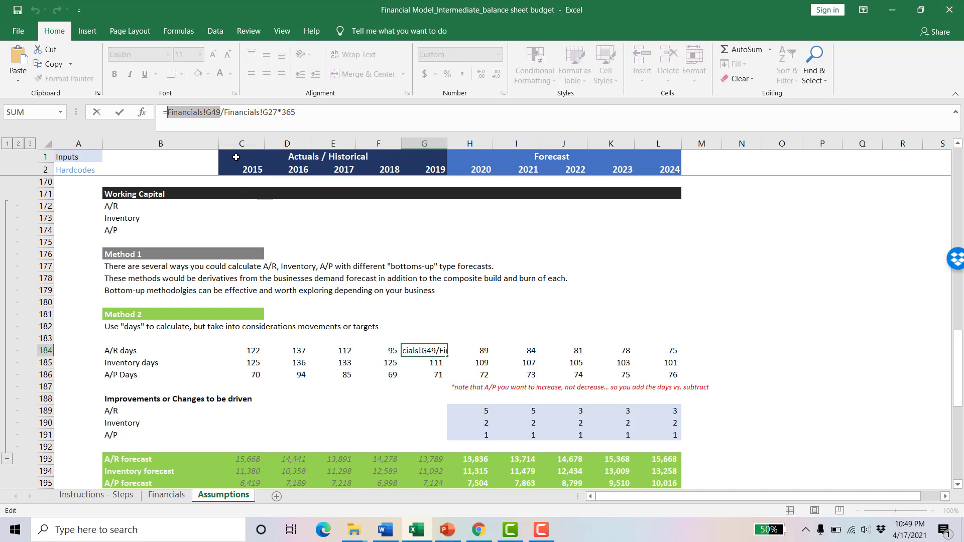
pyautogui.press('Escape')
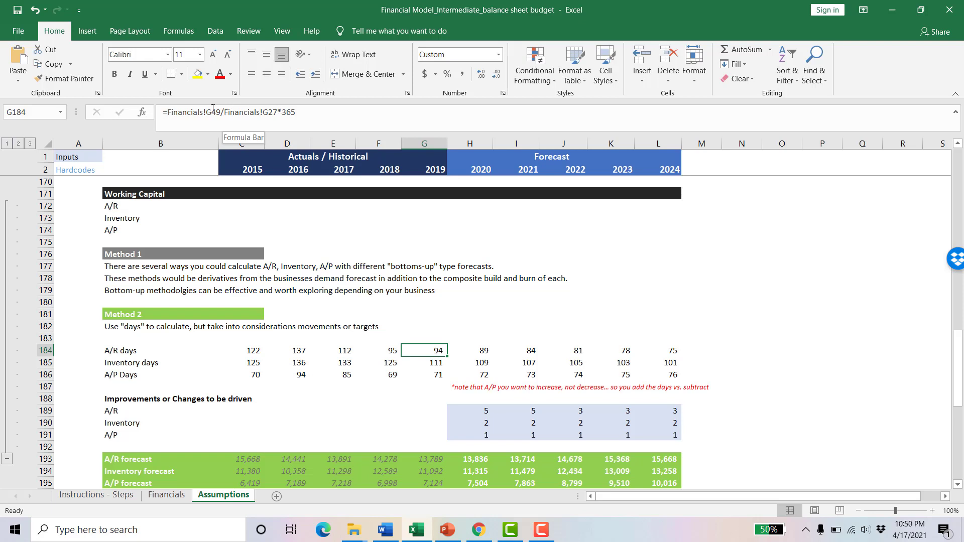
pyautogui.click(298, 112)
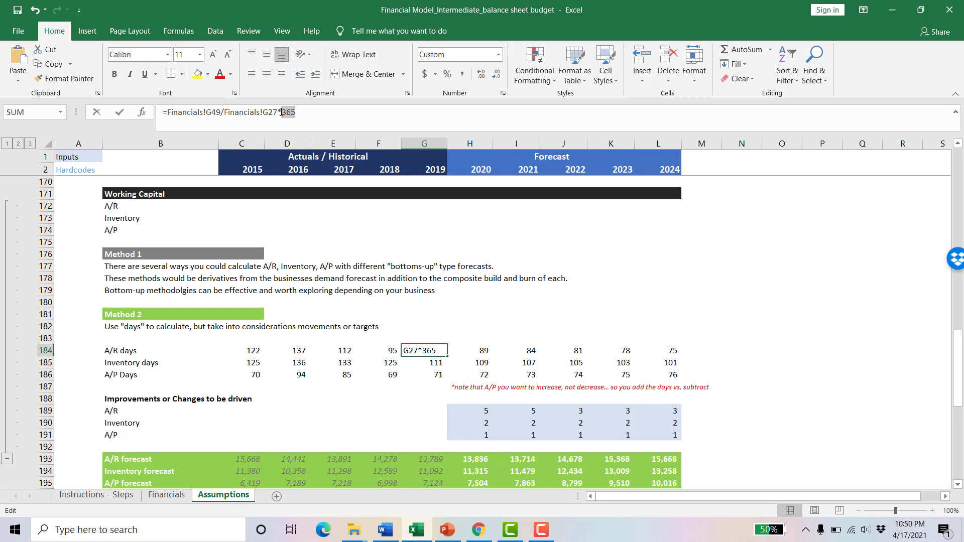
pyautogui.press('Escape')
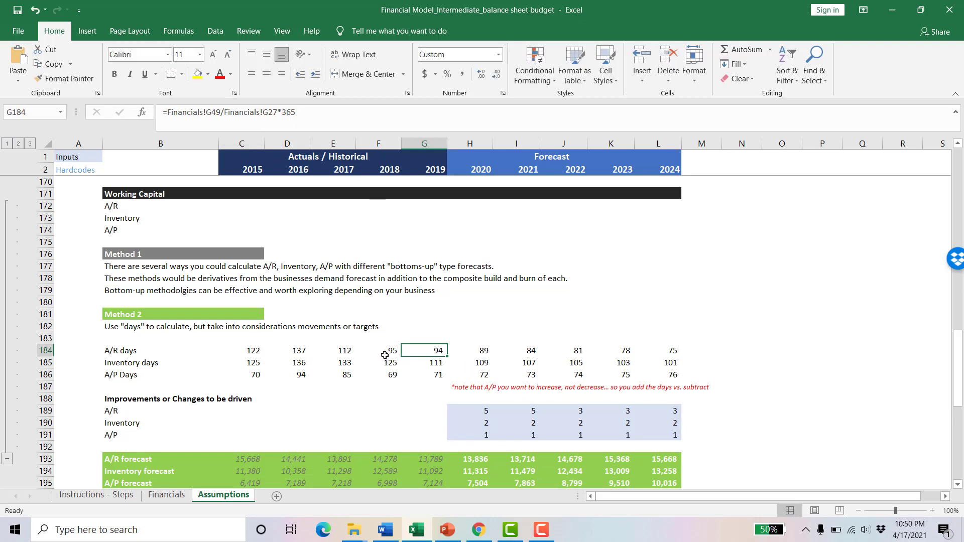
pyautogui.click(421, 363)
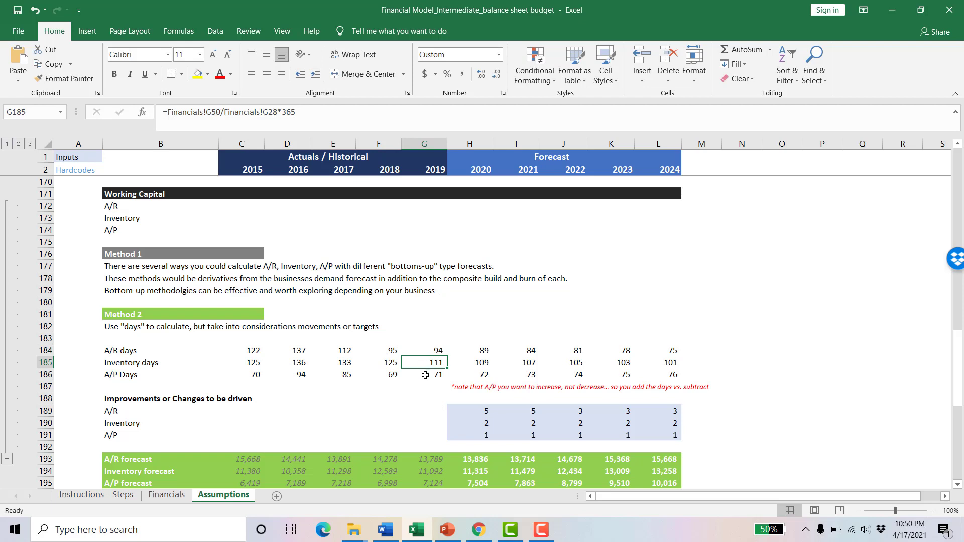
pyautogui.click(426, 381)
pyautogui.click(428, 362)
pyautogui.click(438, 353)
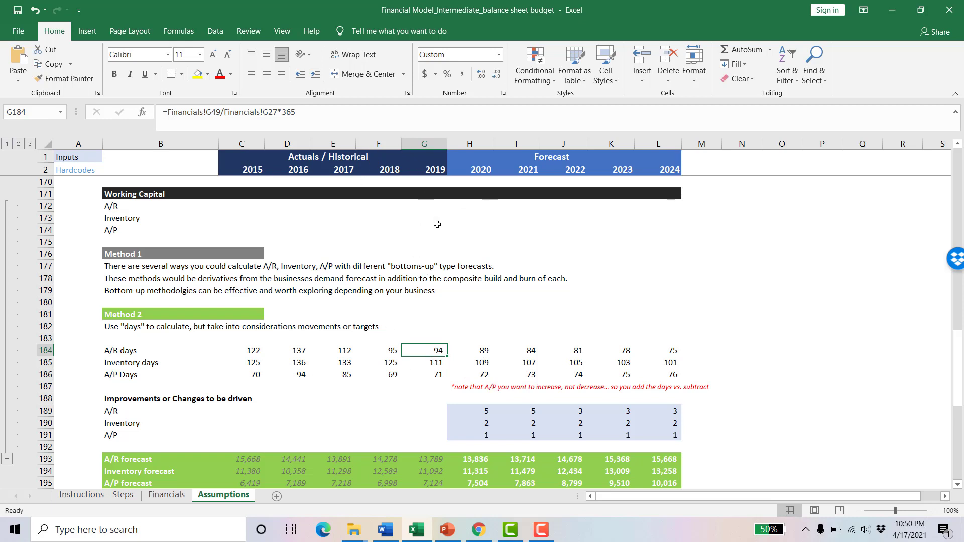
# - Examine how the 2020 to 2022 A/R days use the prior year and improvement inputs, and how the 2020 A/R forecast is calculated
pyautogui.click(480, 412)
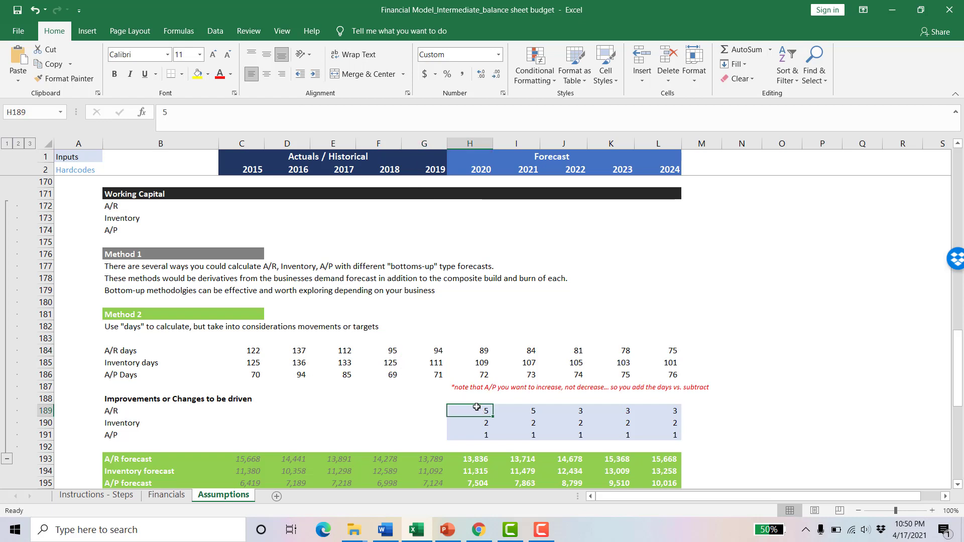
pyautogui.click(439, 349)
pyautogui.click(475, 411)
pyautogui.click(480, 350)
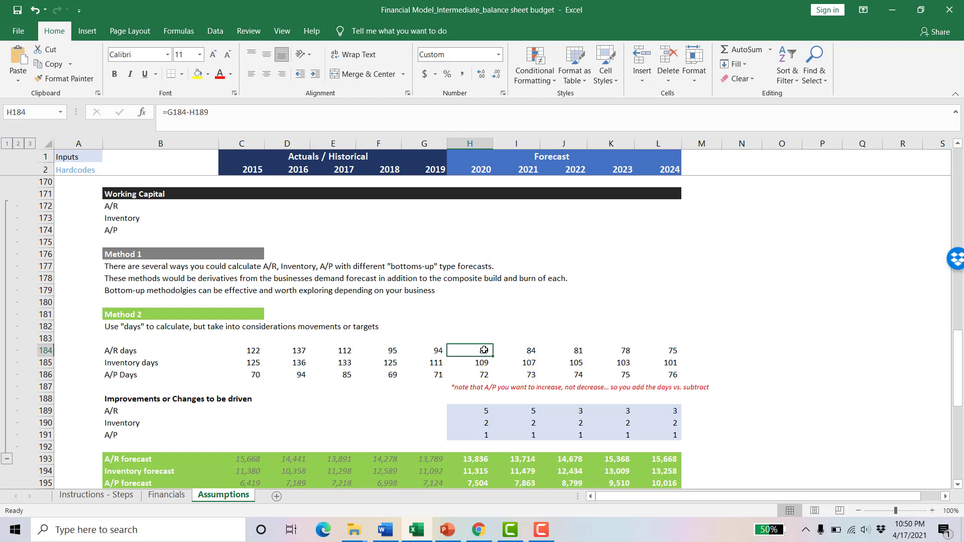
pyautogui.doubleClick(491, 355)
pyautogui.press('Escape')
pyautogui.doubleClick(524, 349)
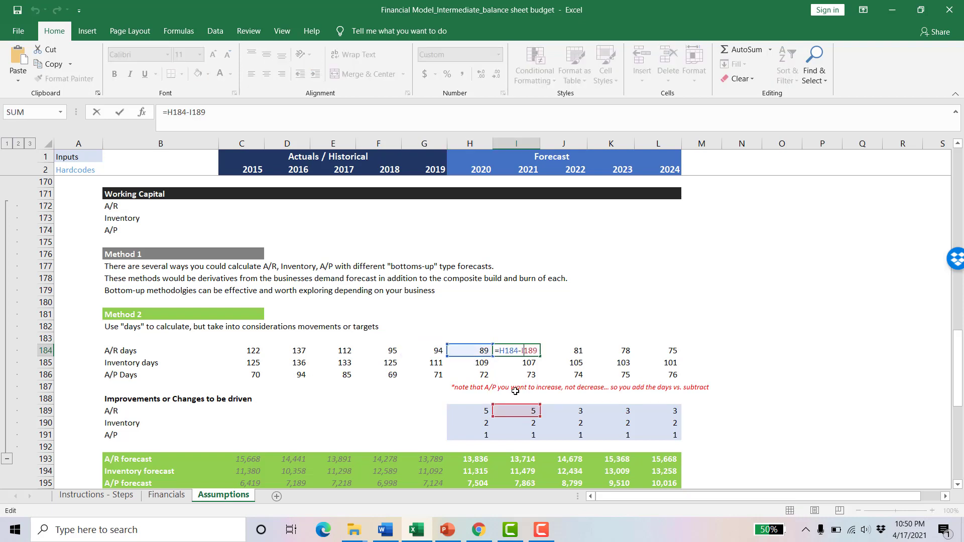
pyautogui.press('Escape')
pyautogui.press('Right')
pyautogui.press('Down')
pyautogui.press('Down')
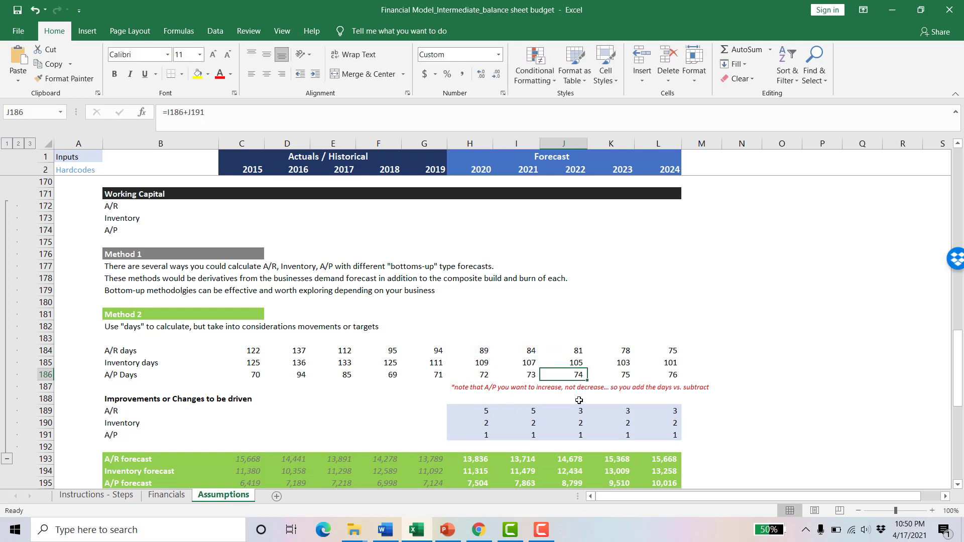
pyautogui.doubleClick(568, 343)
pyautogui.press('Escape')
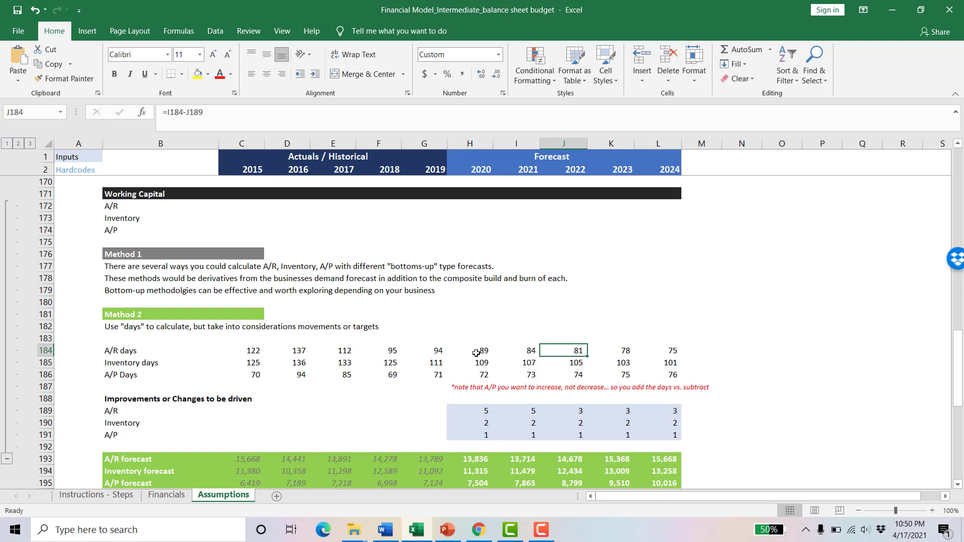
pyautogui.click(478, 459)
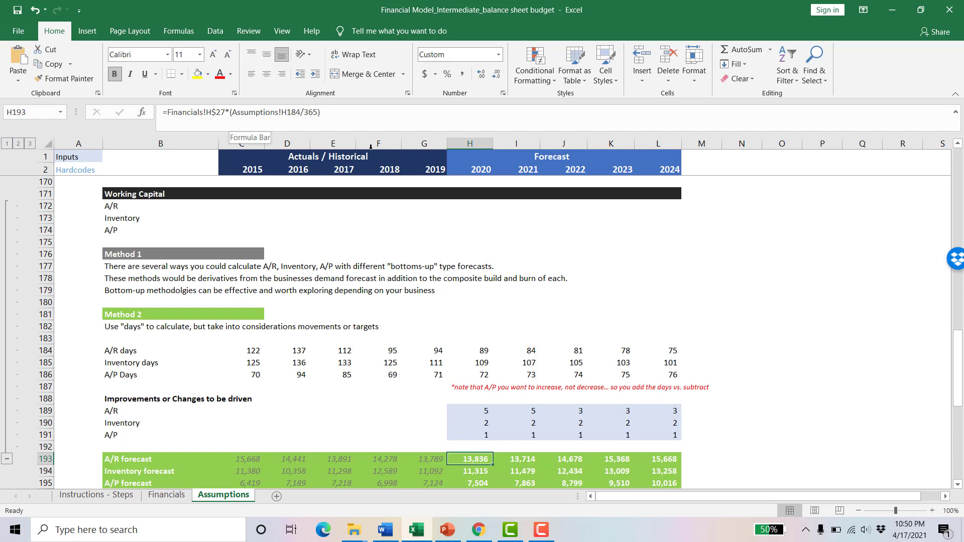
pyautogui.scroll(-1, 470, 431)
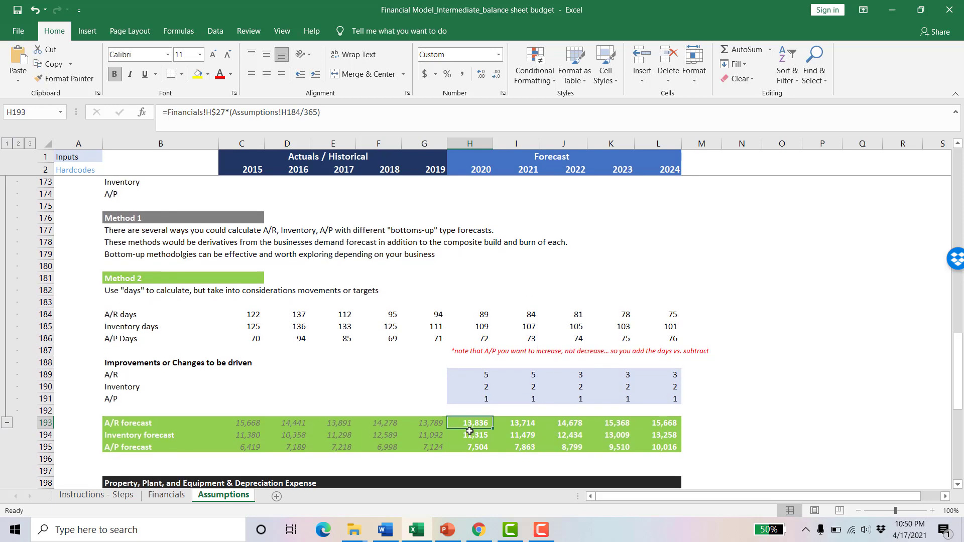
# - On the Financials sheet, link 2020 Accounts Receivable in H49 to the A/R forecast with =Assumptions!H193
pyautogui.click(172, 498)
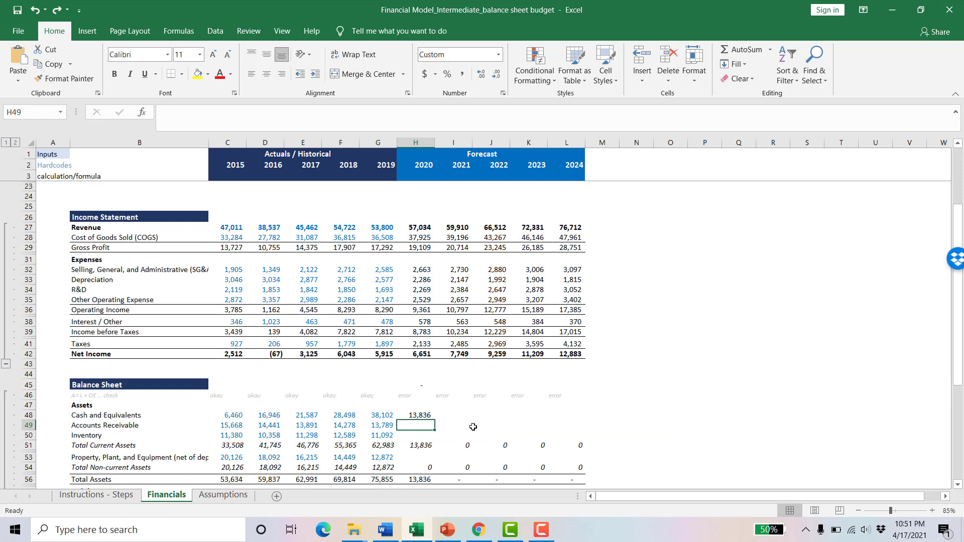
pyautogui.write('=')
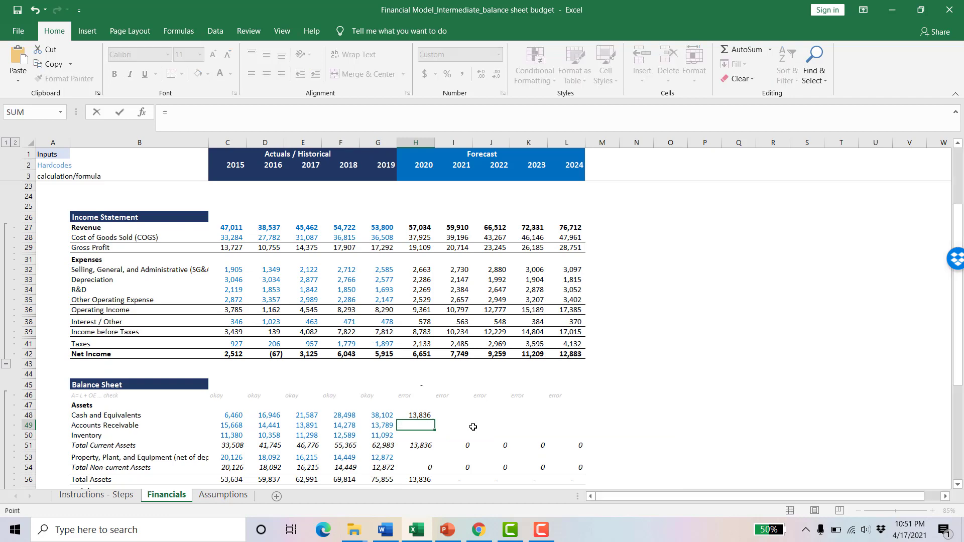
pyautogui.hotkey('ctrl', 'pagedown')
pyautogui.click(482, 423)
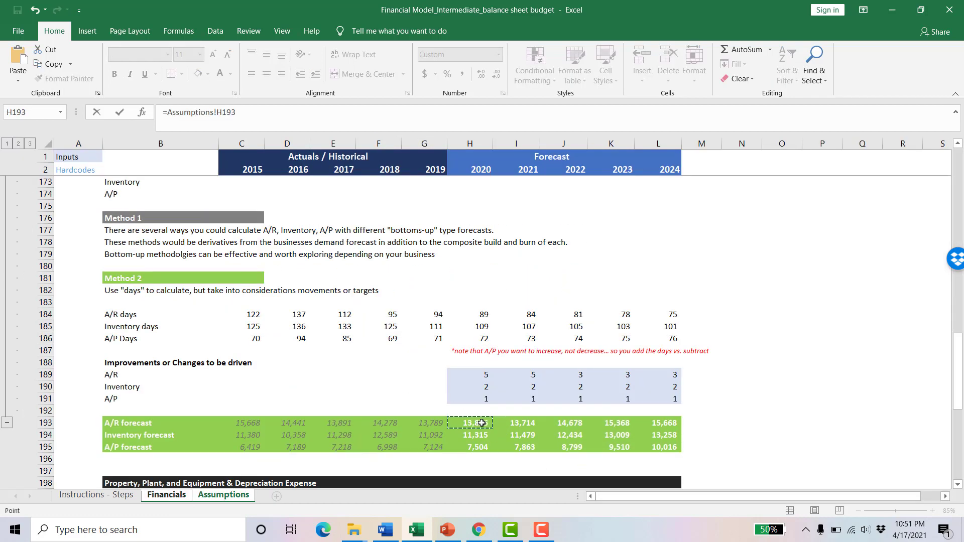
pyautogui.hotkey('ctrl', 'Return')
# - Fill the 2020 Accounts Receivable link down to Inventory, and fill both rows across through 2024
pyautogui.hotkey('shift', 'Down')
pyautogui.hotkey('shift', 'Right')
pyautogui.hotkey('shift', 'Left')
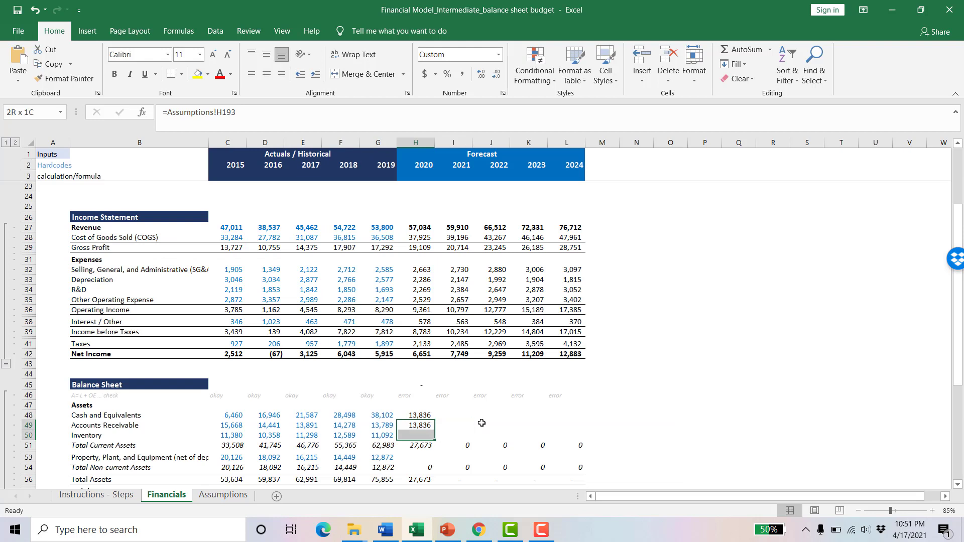
pyautogui.hotkey('ctrl', 'd')
pyautogui.hotkey('shift', 'Right')
pyautogui.hotkey('shift', 'Right')
pyautogui.hotkey('shift', 'Right')
pyautogui.hotkey('shift', 'Right')
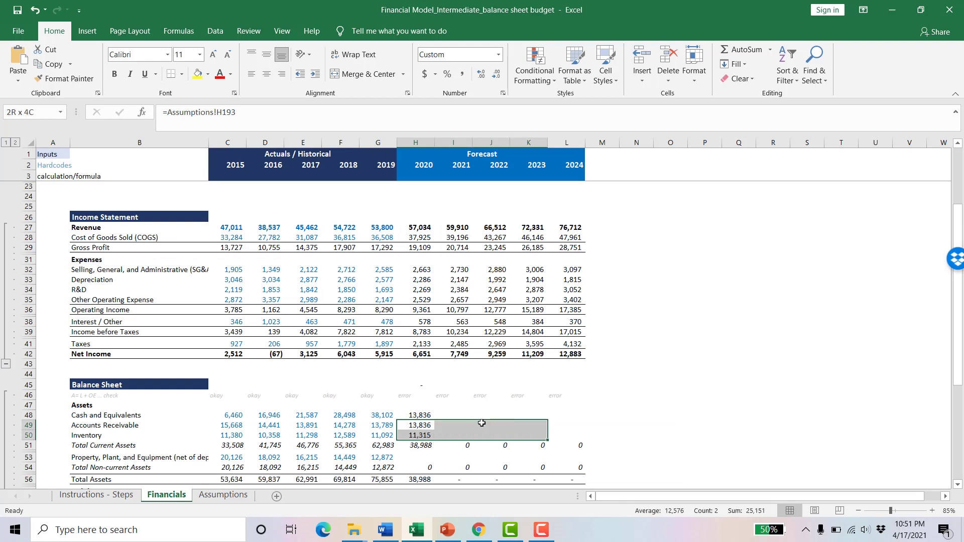
pyautogui.hotkey('ctrl', 'r')
# - Link 2020 Accounts Payable in H59 to the A/P forecast with =Assumptions!H195
pyautogui.press('Down')
pyautogui.press('Down')
pyautogui.press('Down')
pyautogui.press('Down')
pyautogui.press('Down')
pyautogui.press('Down')
pyautogui.press('Down')
pyautogui.press('Down')
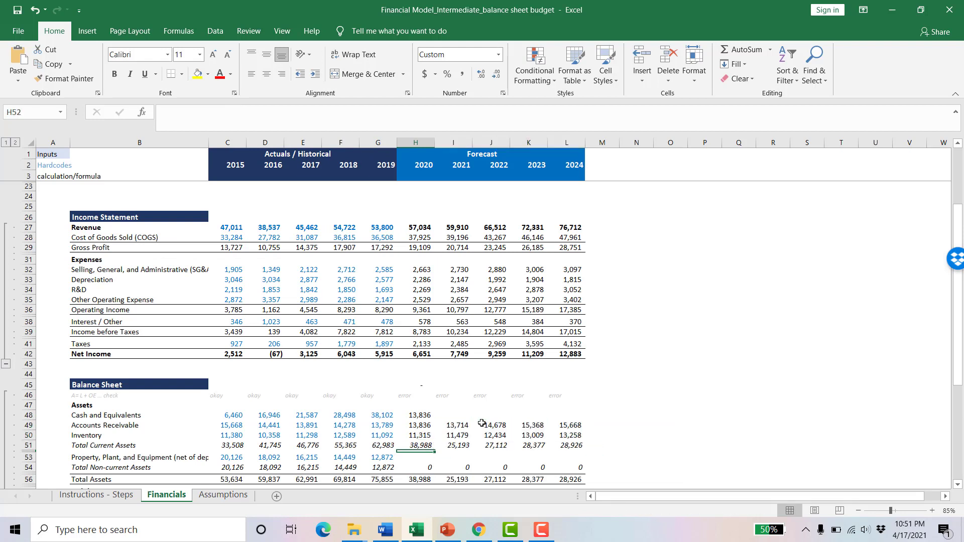
pyautogui.write('=')
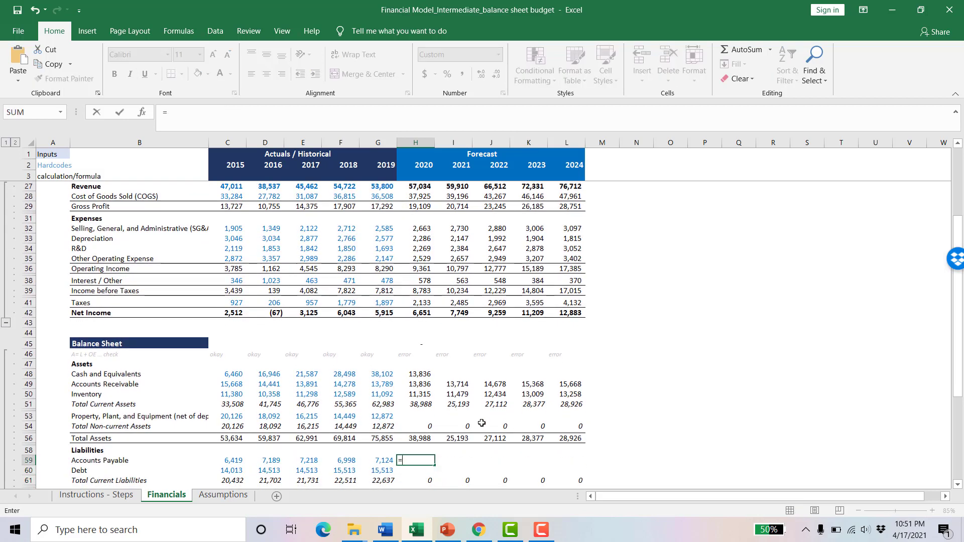
pyautogui.hotkey('ctrl', 'pagedown')
pyautogui.click(472, 409)
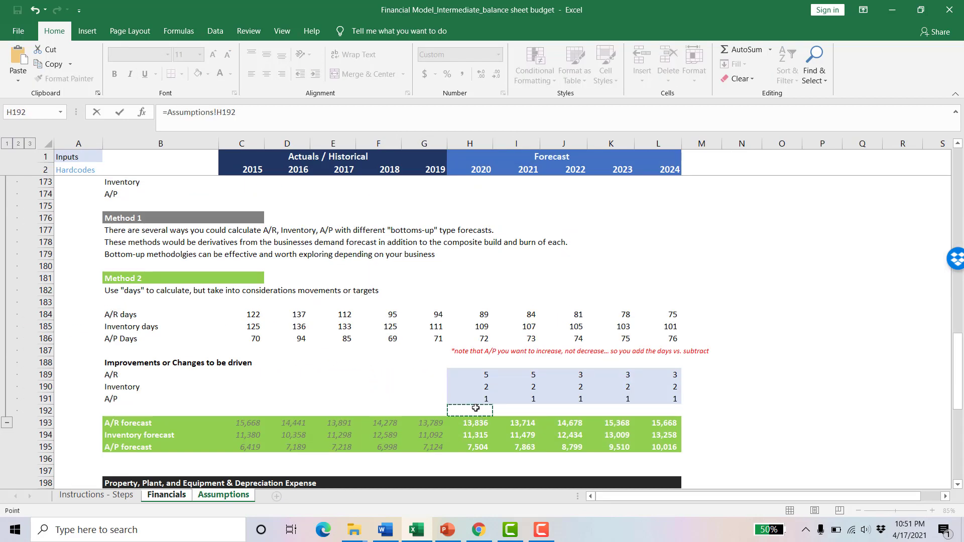
pyautogui.click(480, 442)
pyautogui.press('Return')
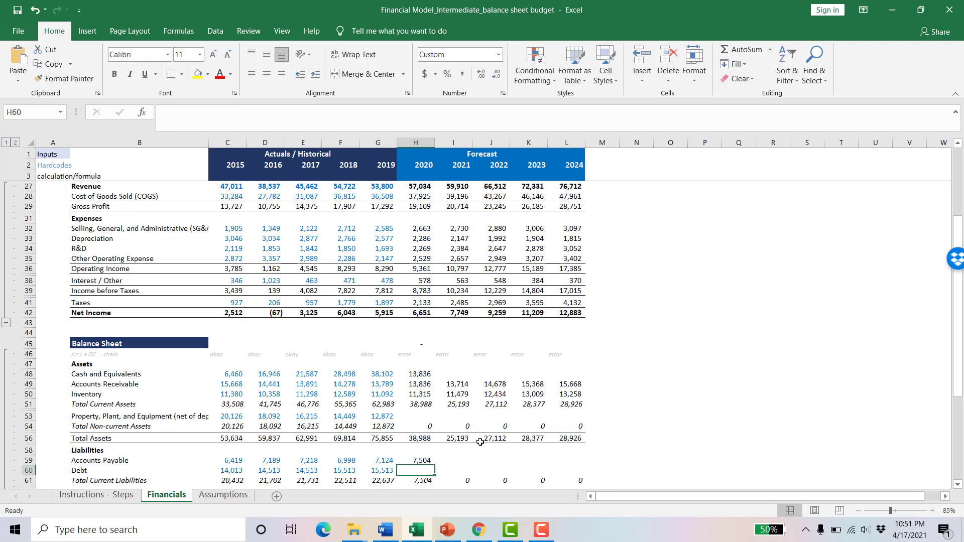
# - Fill the 2020 Accounts Payable link across the forecast years through 2024
pyautogui.hotkey('shift', 'Right')
pyautogui.hotkey('shift', 'Right')
pyautogui.hotkey('shift', 'Right')
pyautogui.hotkey('shift', 'Right')
pyautogui.hotkey('ctrl', 'r')
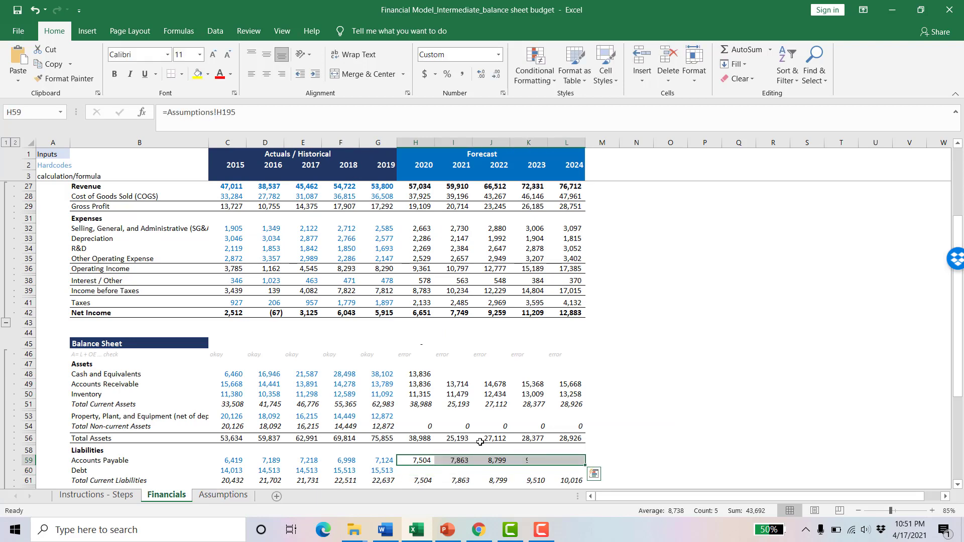
pyautogui.scroll(-2, 472, 424)
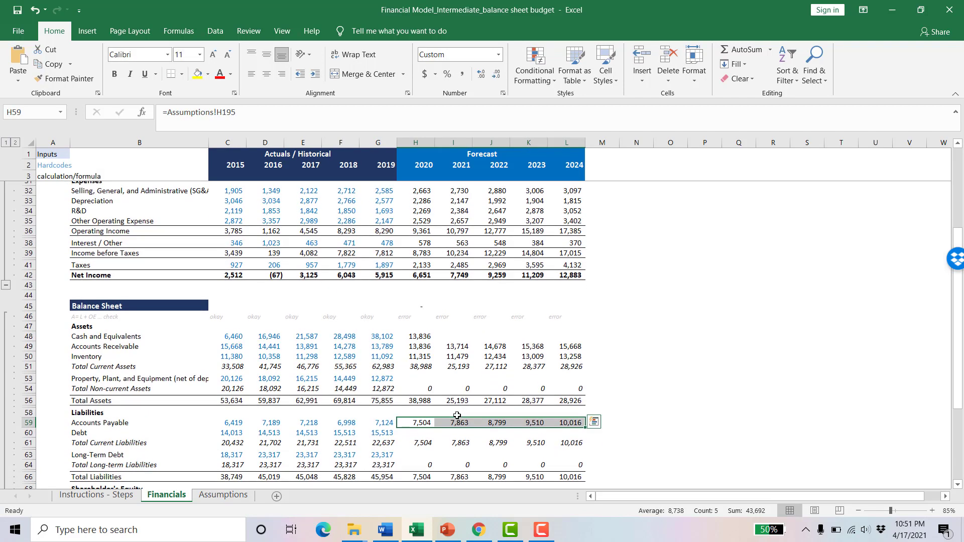
# - On the Assumptions sheet, examine the PP&E and depreciation Method 1 schedule, checking the 2020 opening balance, capital expenditure, depreciation and ending balance cells
pyautogui.click(611, 367)
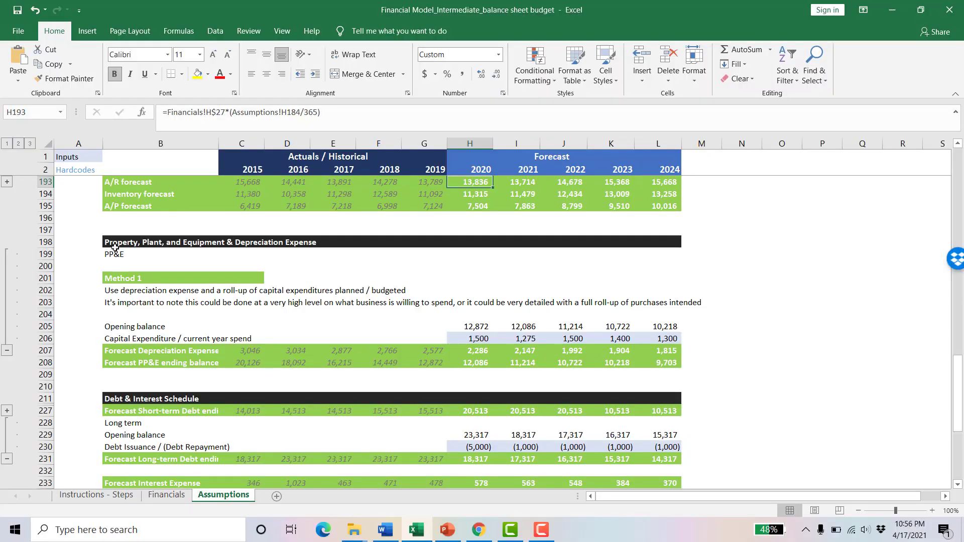
pyautogui.click(115, 245)
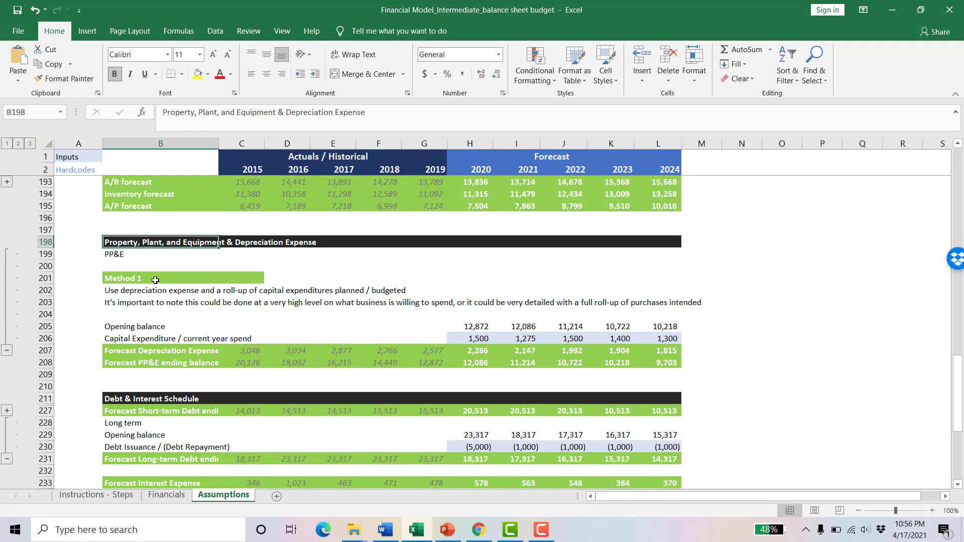
pyautogui.click(123, 289)
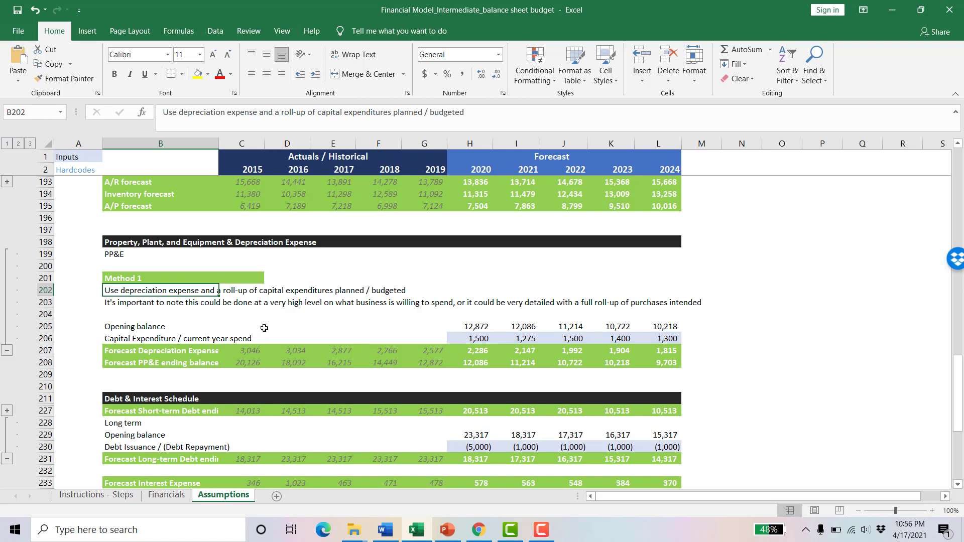
pyautogui.doubleClick(471, 324)
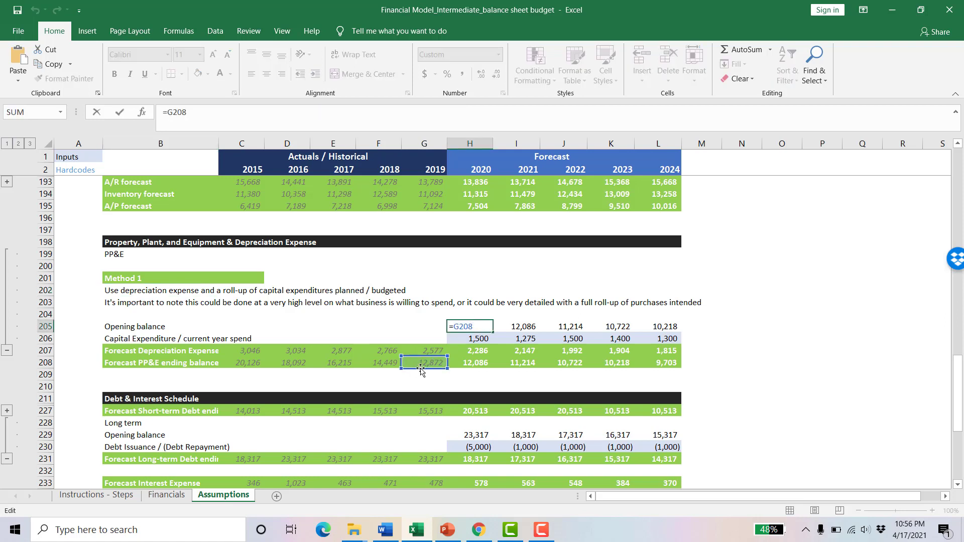
pyautogui.press('Escape')
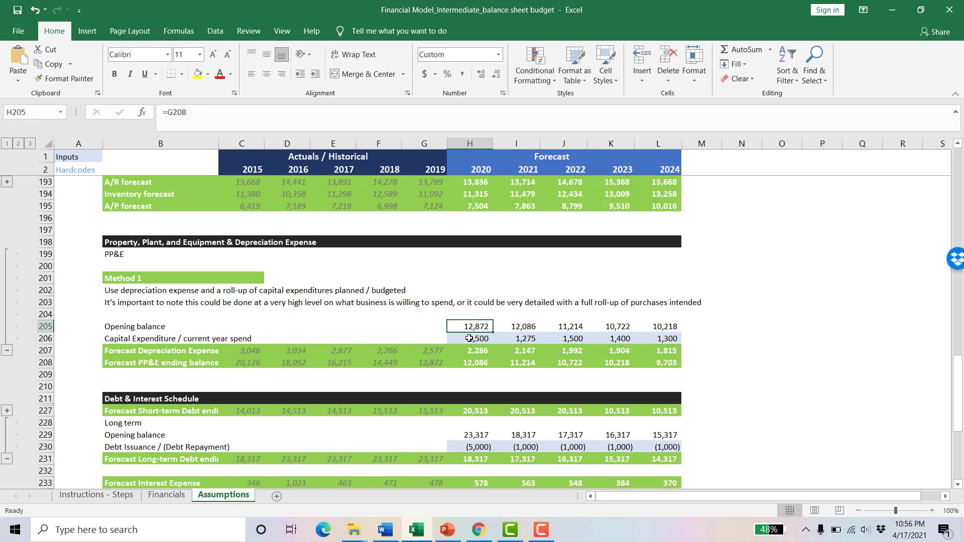
pyautogui.doubleClick(469, 338)
pyautogui.press('Escape')
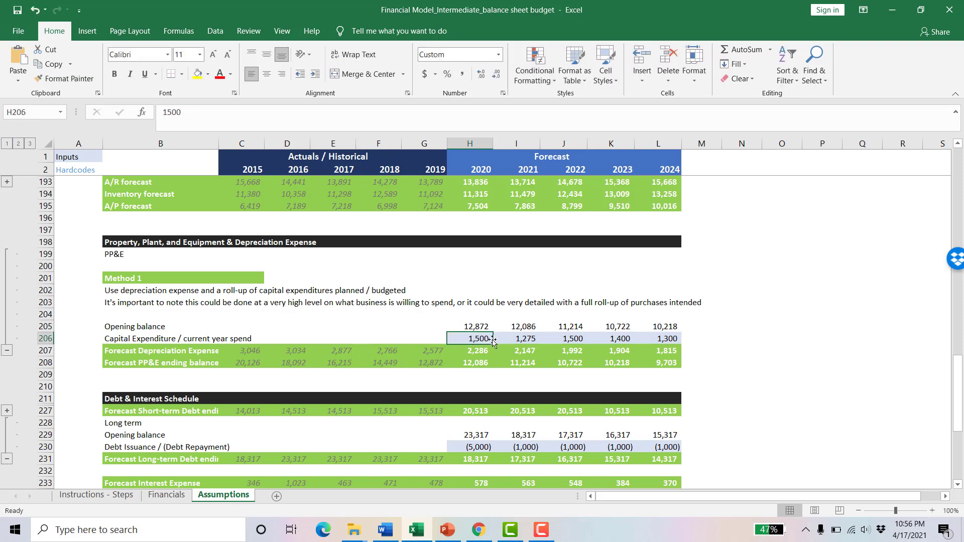
pyautogui.click(483, 351)
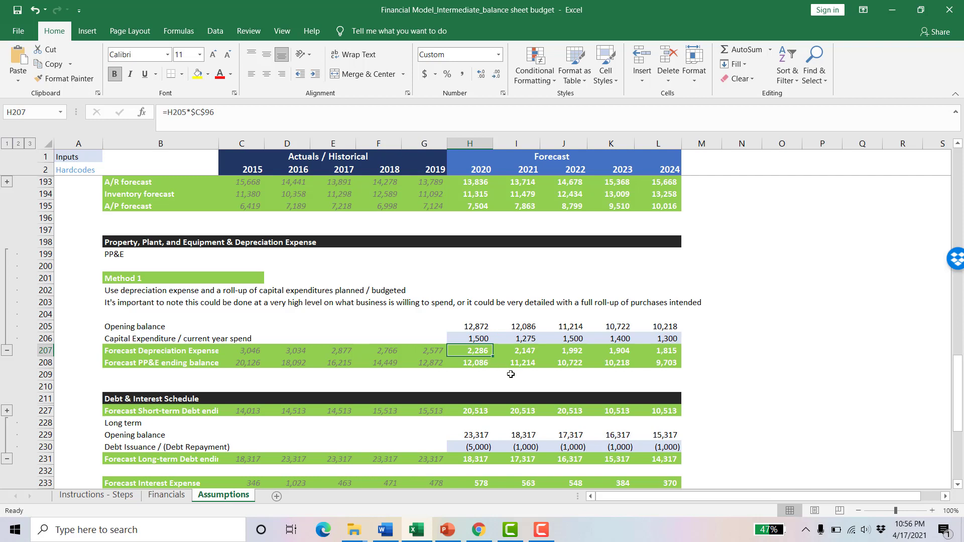
pyautogui.press('Down')
pyautogui.press('F2')
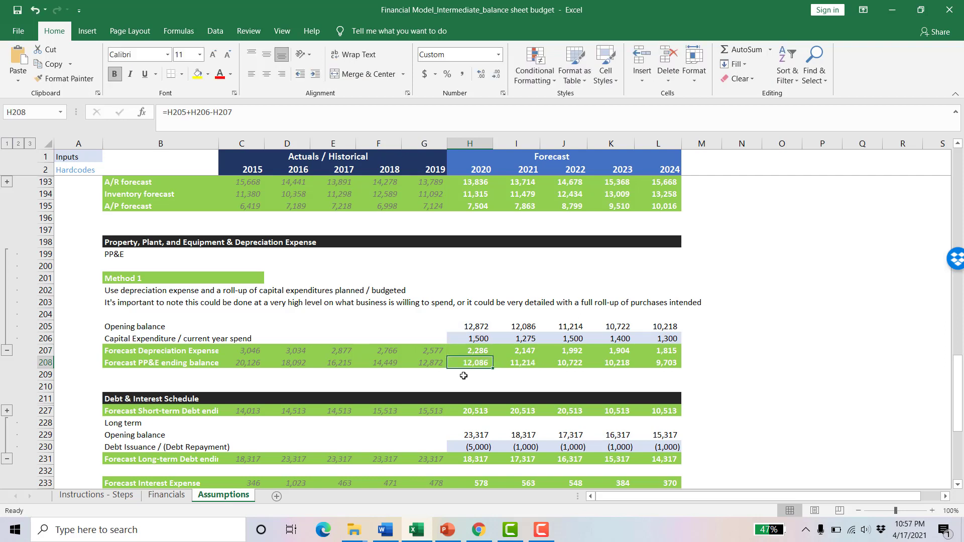
pyautogui.press('Escape')
# - On the Financials sheet, link 2020 Property, Plant, and Equipment in H53 to the forecast PP&E ending balance with =Assumptions!H208
pyautogui.click(166, 497)
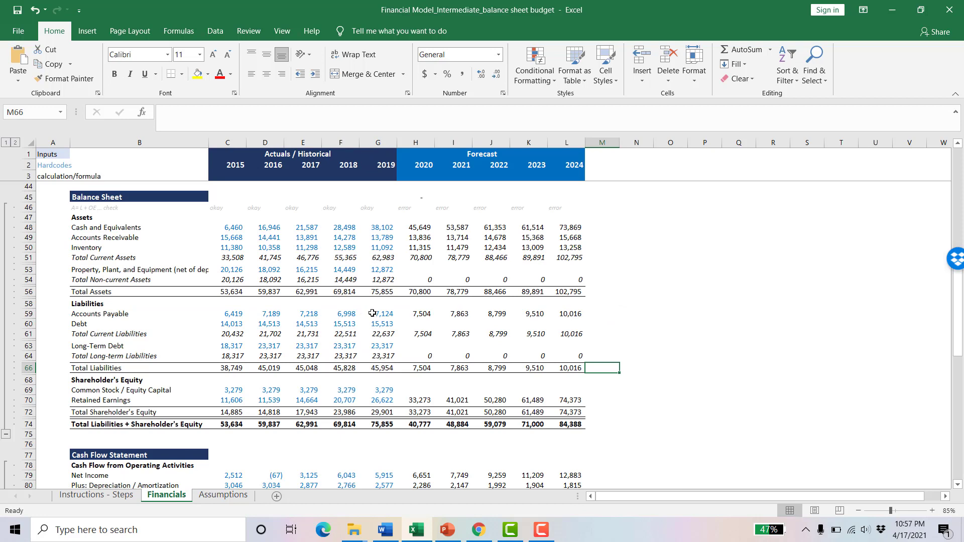
pyautogui.click(420, 268)
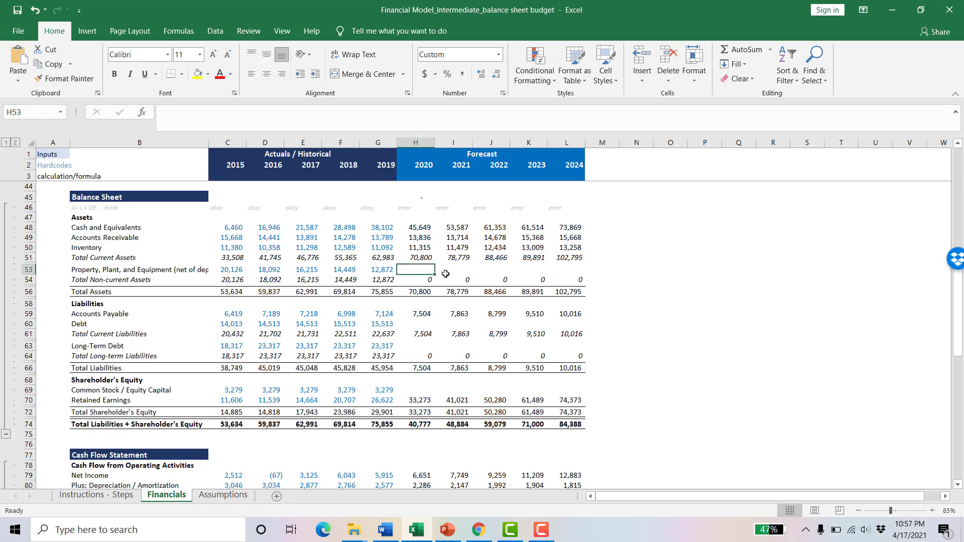
pyautogui.write('=')
pyautogui.hotkey('ctrl', 'pagedown')
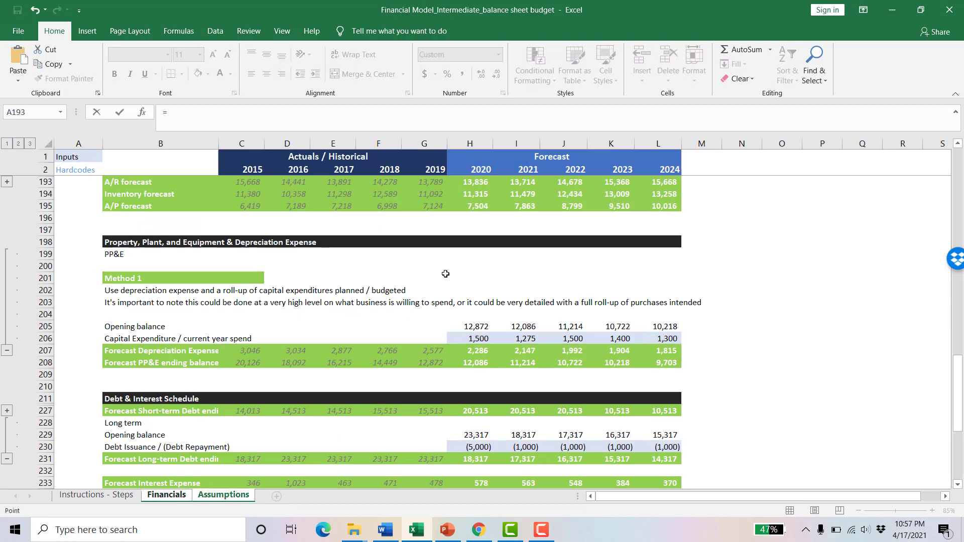
pyautogui.click(468, 362)
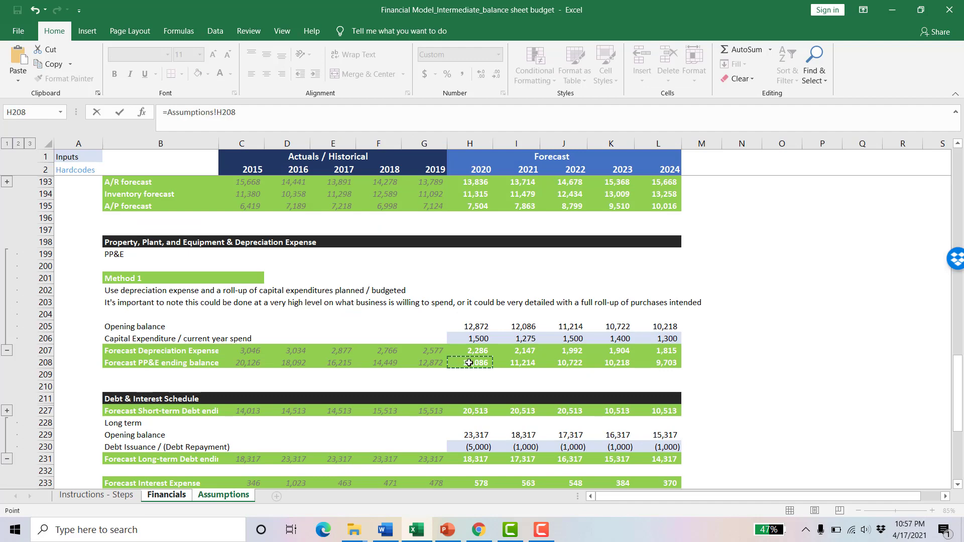
pyautogui.press('Return')
# - Fill the 2020 Property, Plant, and Equipment link across the forecast years through 2024
pyautogui.press('Up')
pyautogui.hotkey('shift', 'Right')
pyautogui.hotkey('shift', 'Right')
pyautogui.hotkey('shift', 'Right')
pyautogui.hotkey('shift', 'Right')
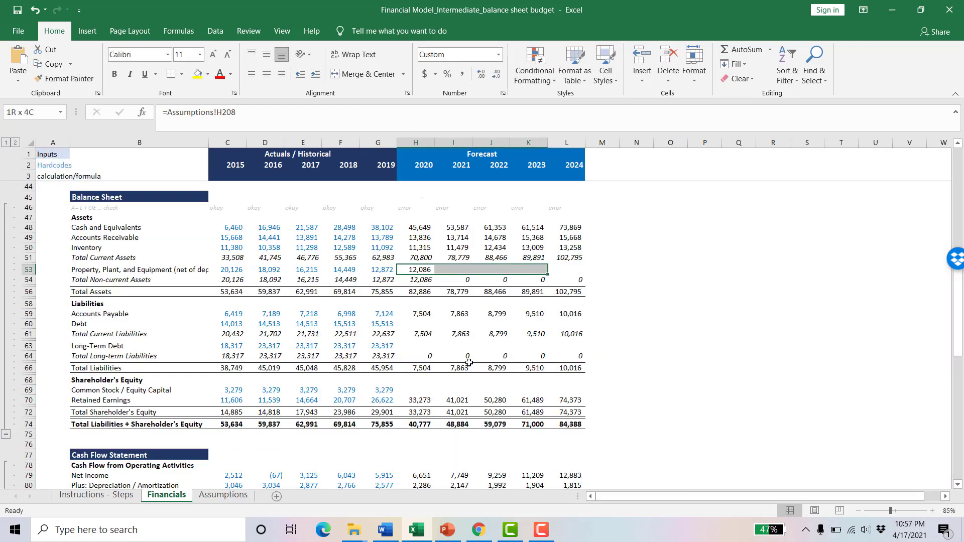
pyautogui.hotkey('ctrl', 'r')
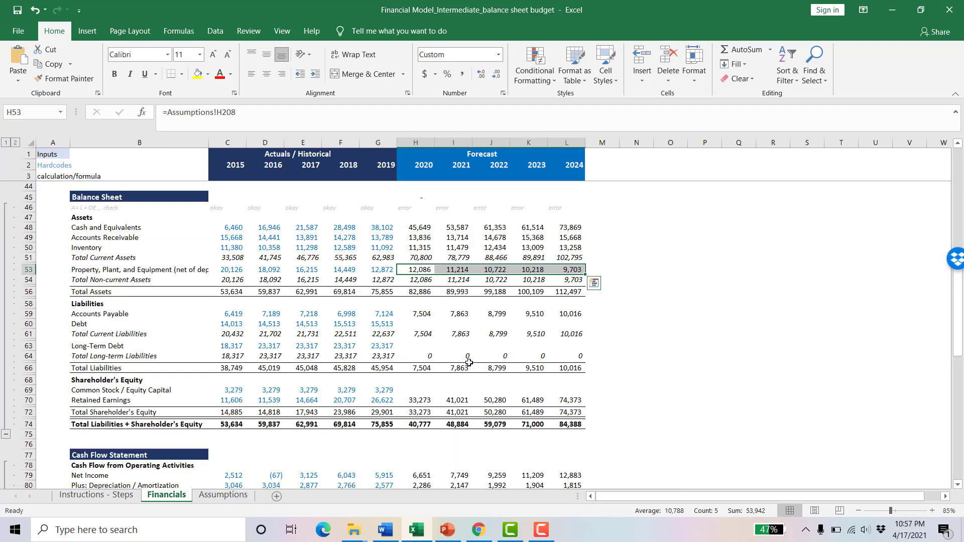
# - On the Assumptions sheet, review the layout of the Debt & Interest Schedule, from its line items through the Method 1 block to Forecast Interest Expense
pyautogui.click(223, 495)
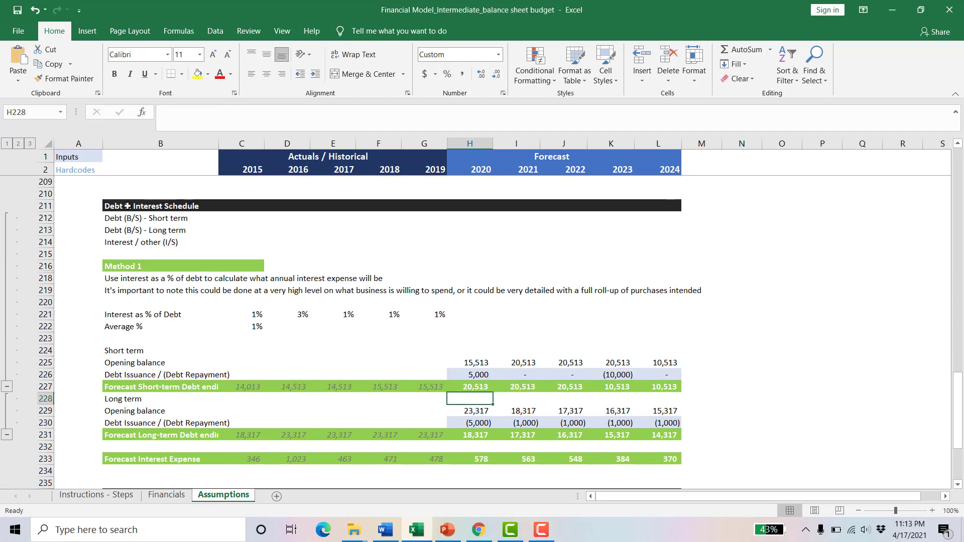
pyautogui.click(128, 205)
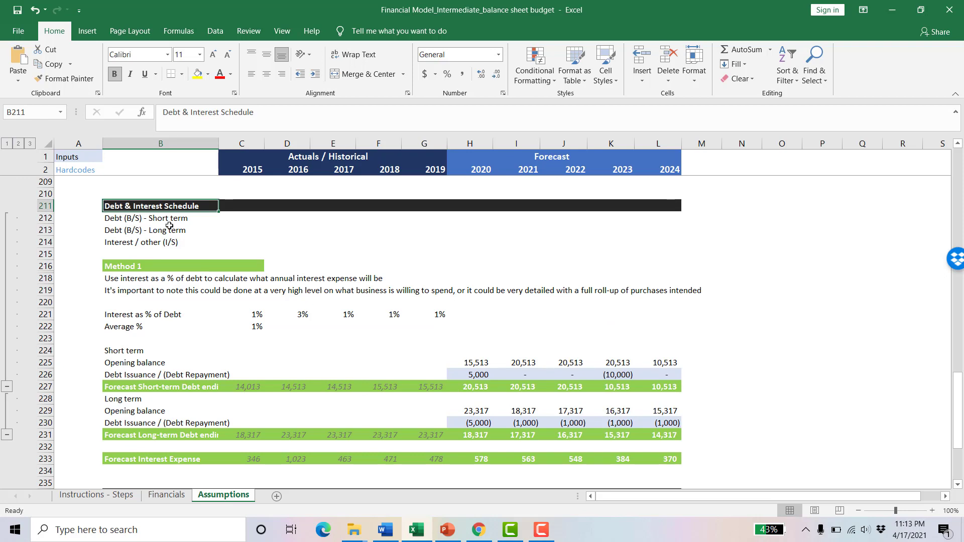
pyautogui.moveTo(154, 217); pyautogui.dragTo(159, 231)
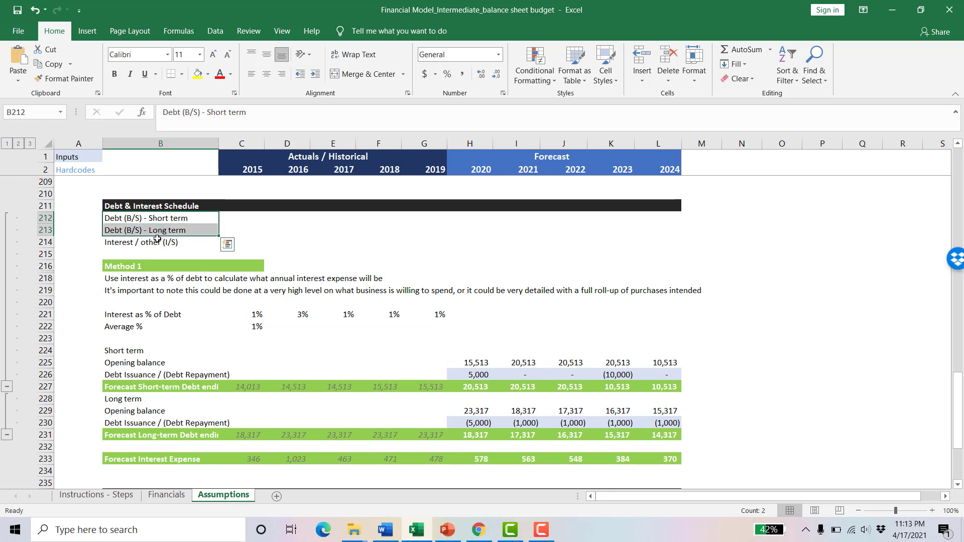
pyautogui.click(153, 242)
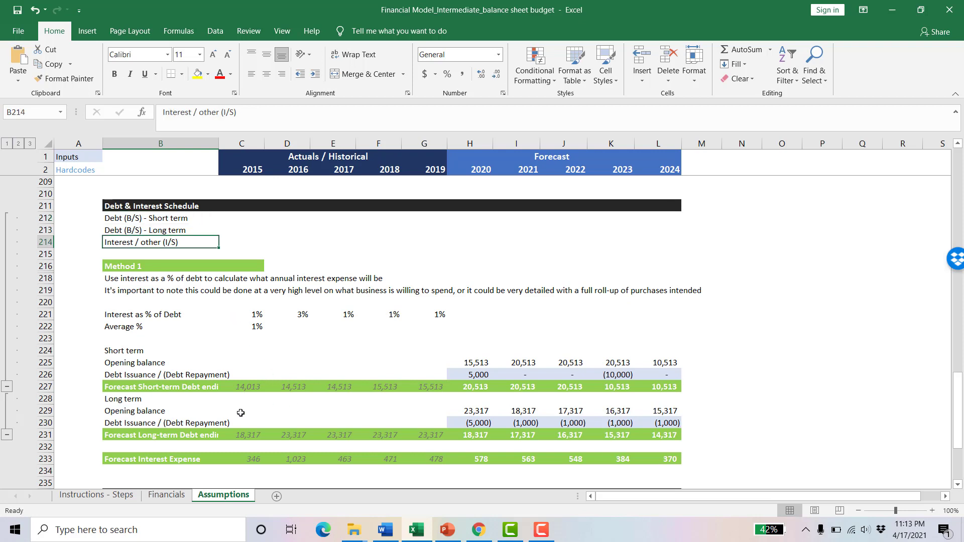
pyautogui.moveTo(160, 459); pyautogui.dragTo(306, 458)
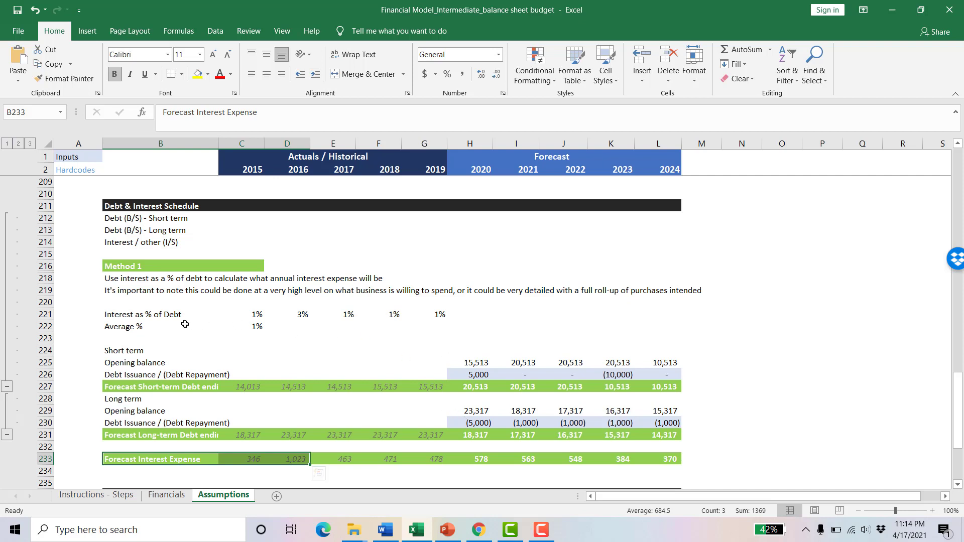
pyautogui.moveTo(113, 279); pyautogui.dragTo(675, 459)
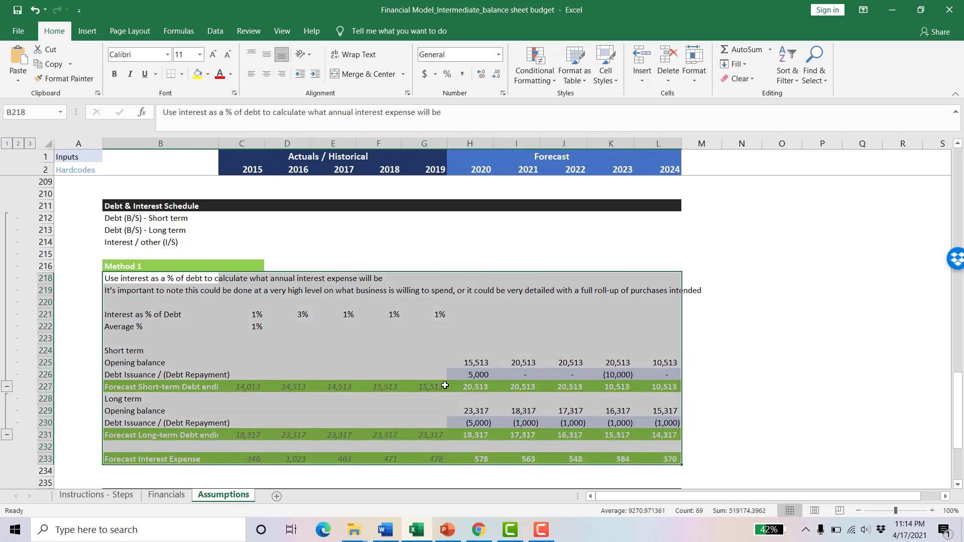
pyautogui.click(397, 361)
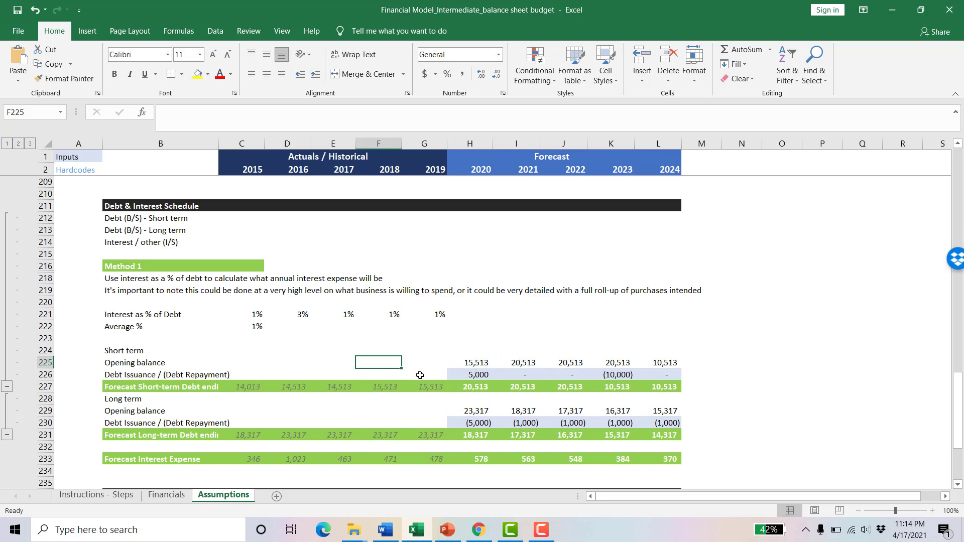
# - Examine the short-term and long-term debt roll-forwards, including opening balances, issuance or repayment inputs, and ending balance formulas across the forecast years
pyautogui.moveTo(249, 387); pyautogui.dragTo(434, 386)
pyautogui.click(469, 362)
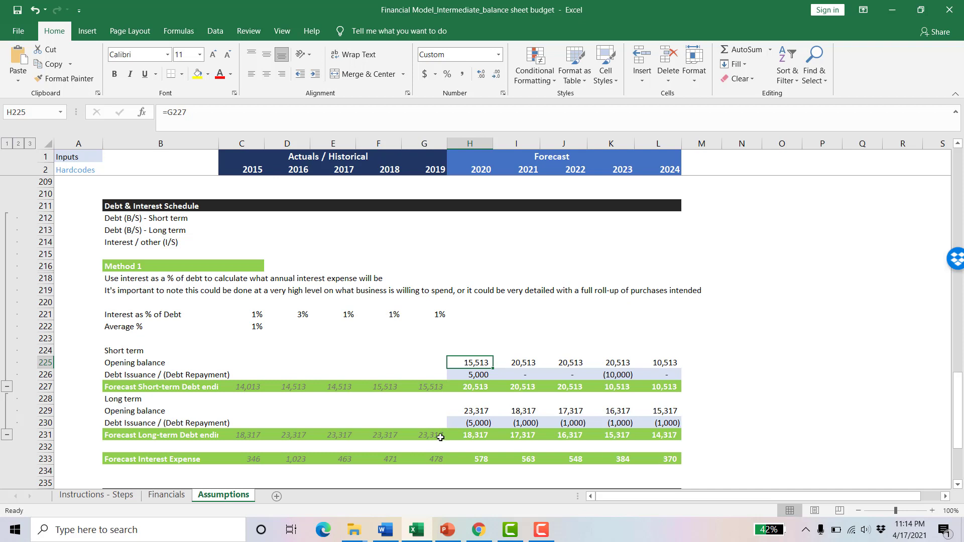
pyautogui.click(477, 374)
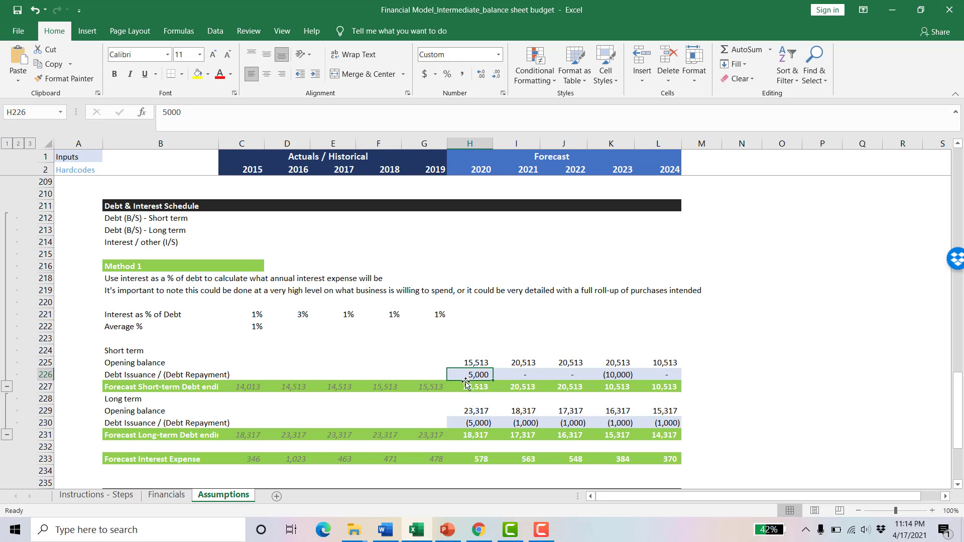
pyautogui.click(479, 389)
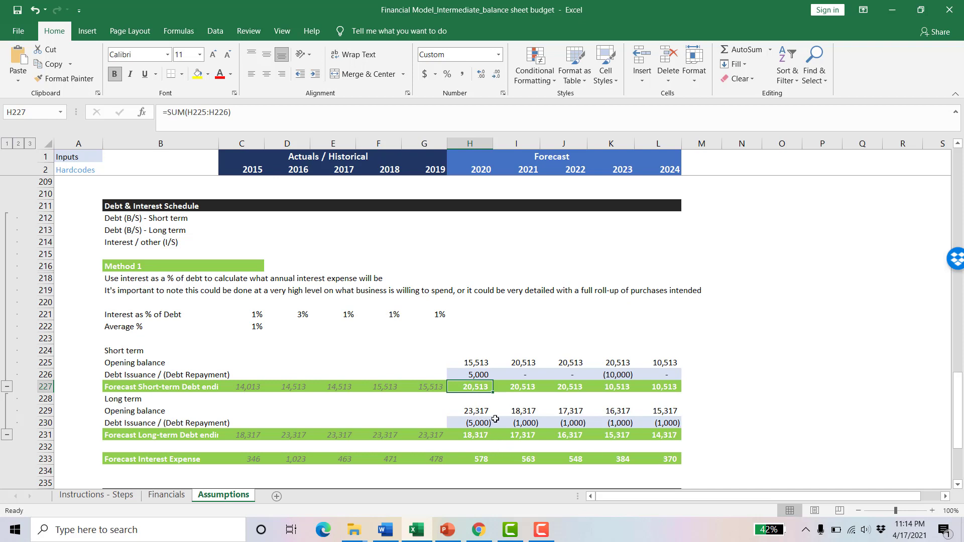
pyautogui.click(477, 423)
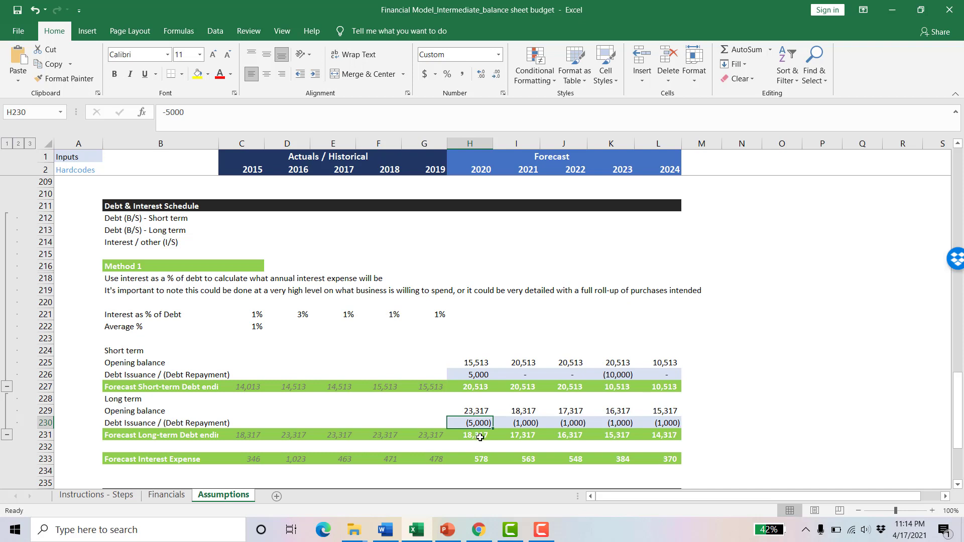
pyautogui.click(481, 437)
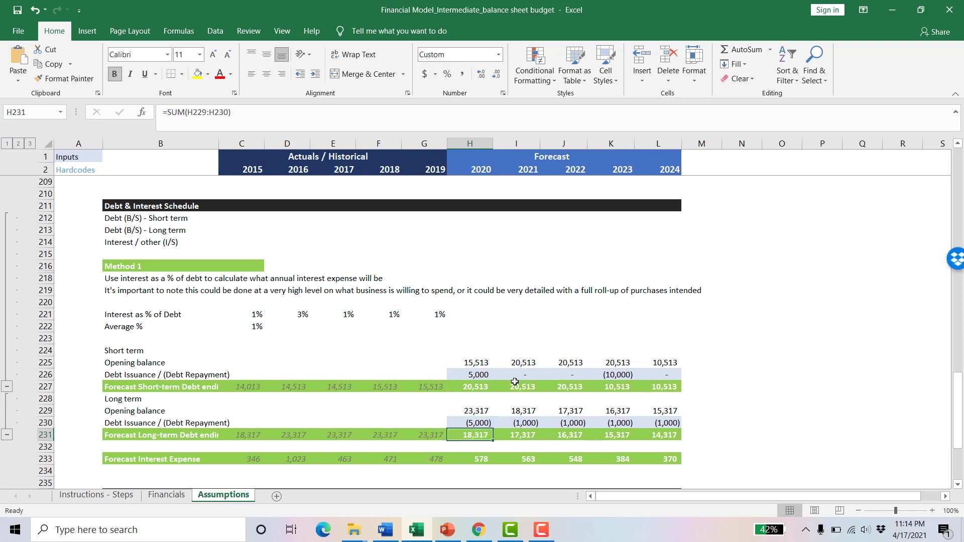
pyautogui.moveTo(486, 376); pyautogui.dragTo(645, 375)
pyautogui.click(617, 375)
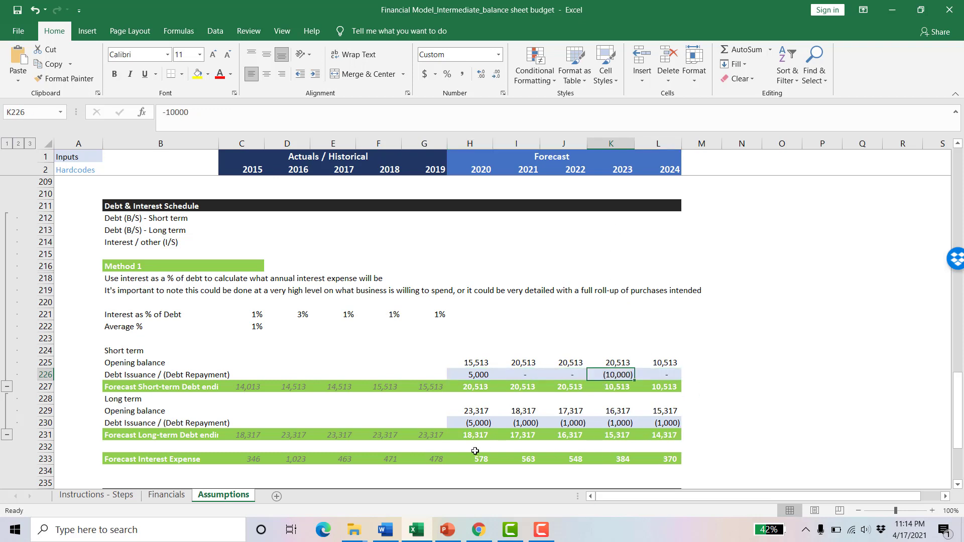
pyautogui.click(471, 423)
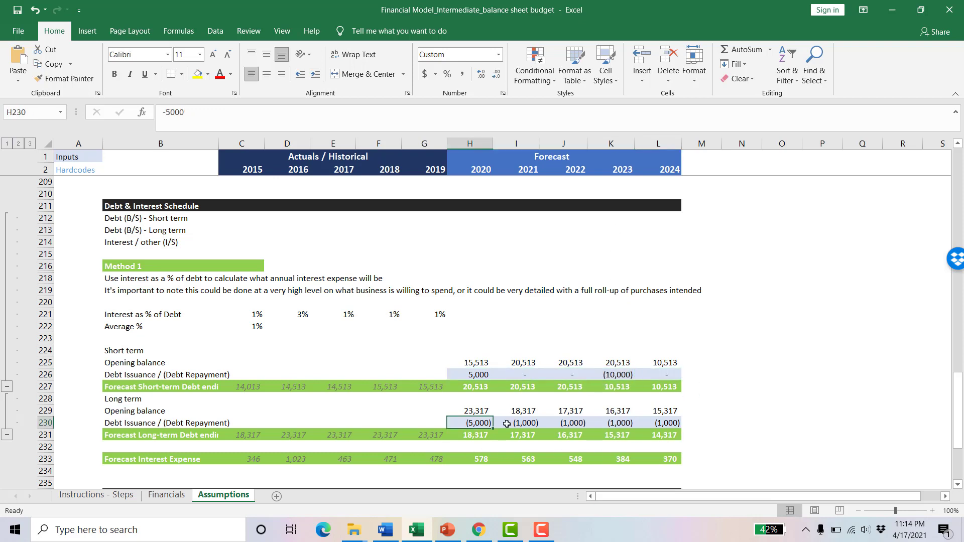
pyautogui.moveTo(513, 423); pyautogui.dragTo(635, 422)
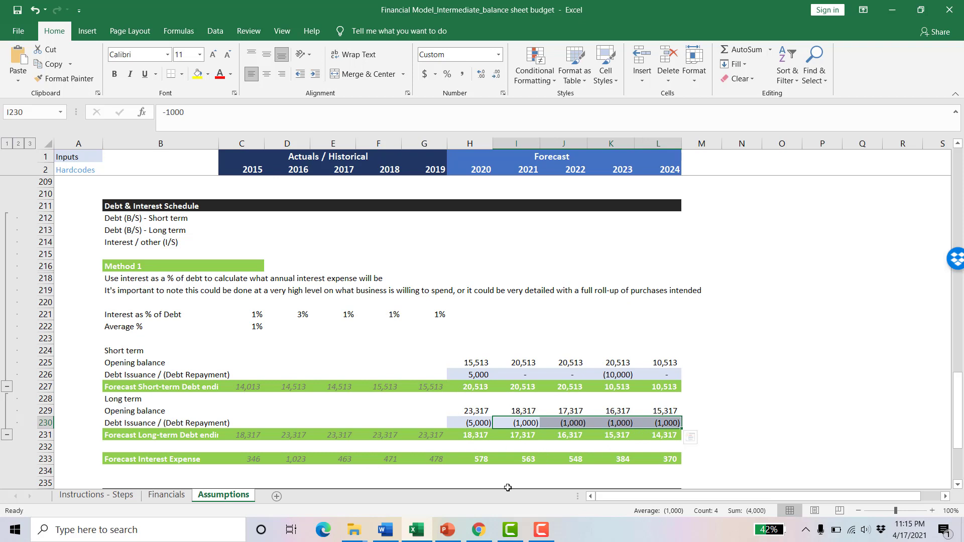
# - Examine how Forecast Interest Expense is calculated from the debt ending balances and the Average % of historical interest to debt
pyautogui.click(469, 457)
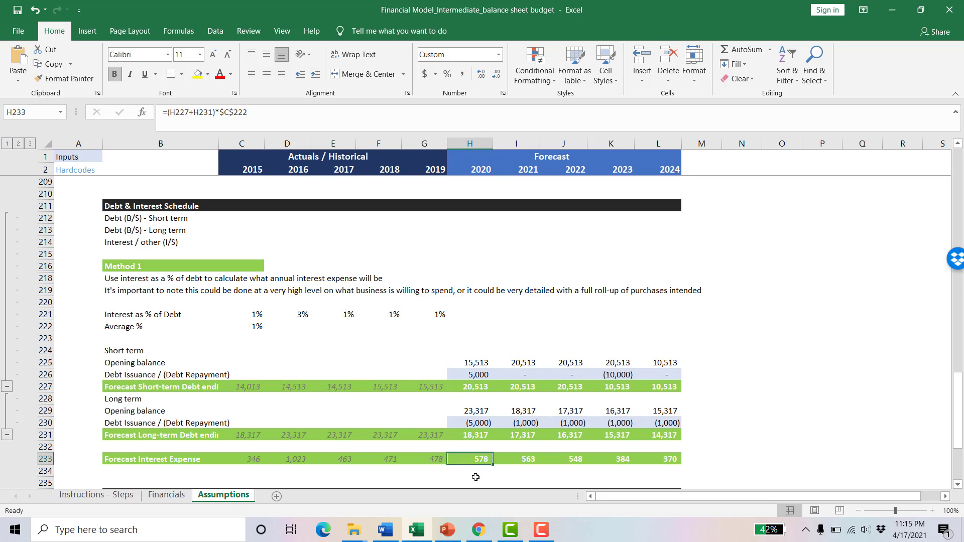
pyautogui.doubleClick(256, 325)
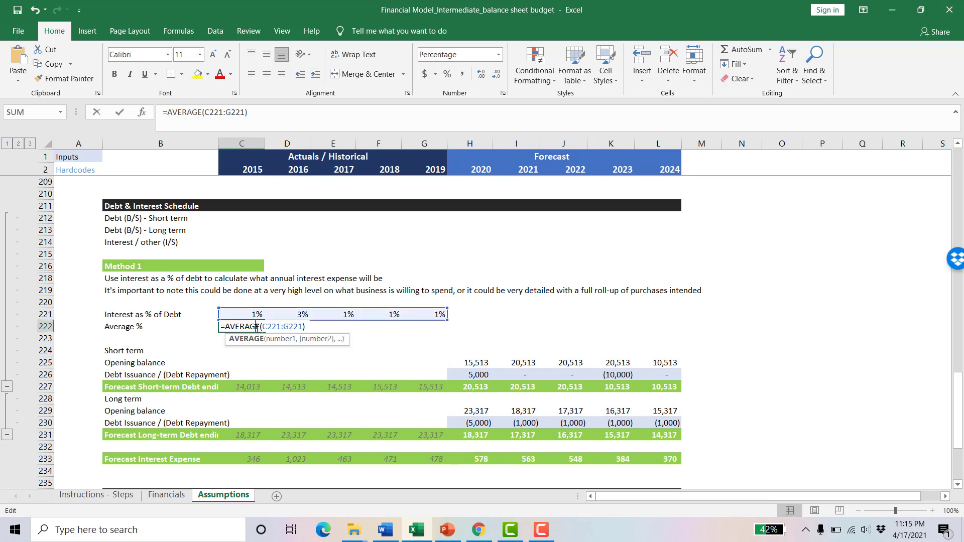
pyautogui.press('Escape')
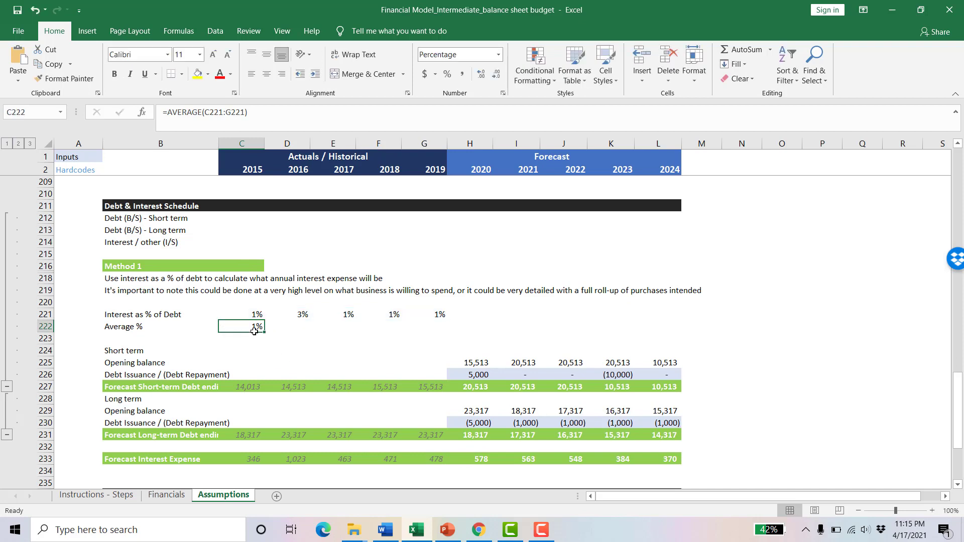
pyautogui.moveTo(240, 315); pyautogui.dragTo(437, 314)
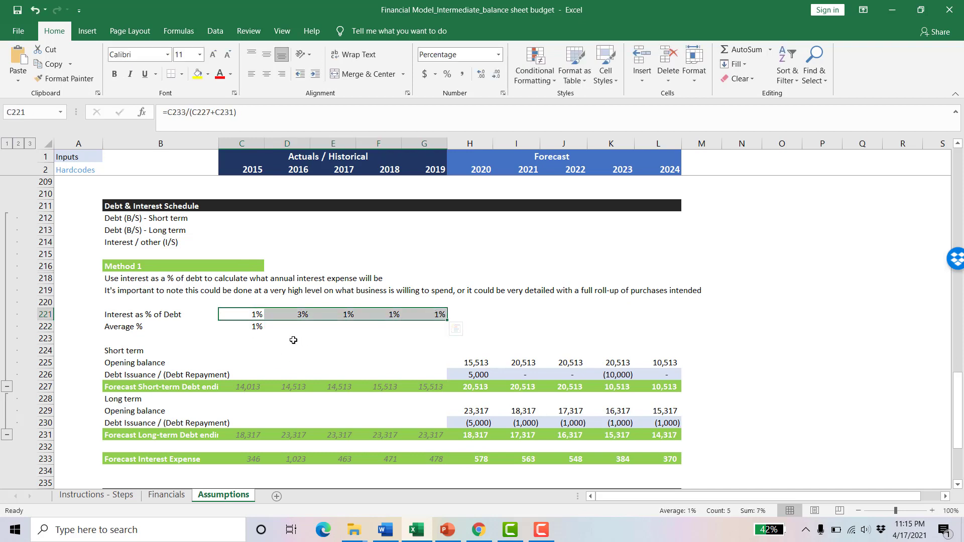
pyautogui.click(259, 327)
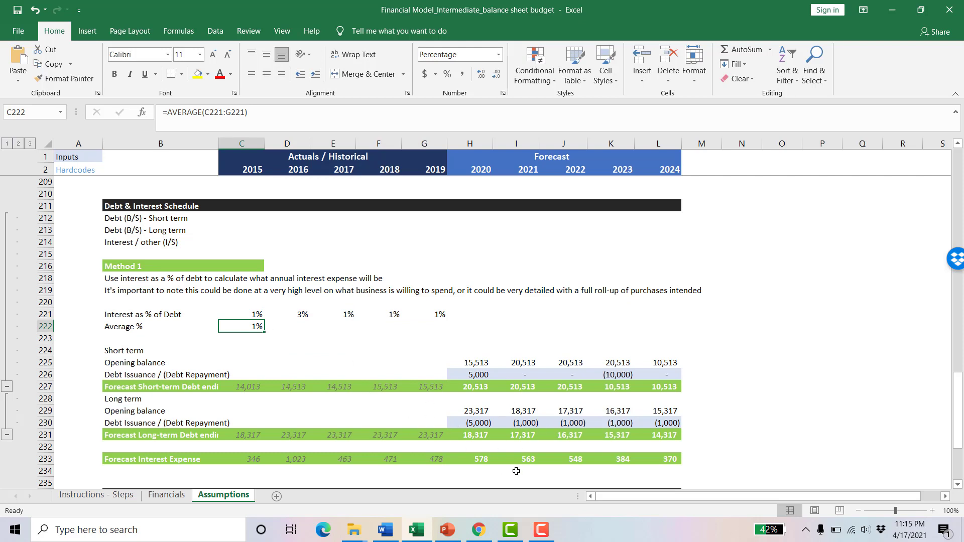
pyautogui.moveTo(476, 459); pyautogui.dragTo(655, 460)
pyautogui.doubleClick(479, 459)
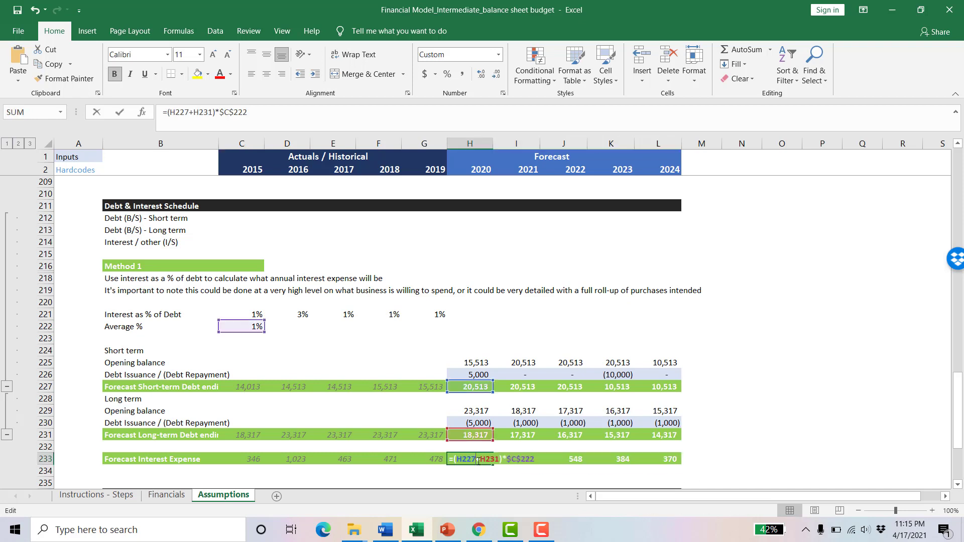
pyautogui.press('Escape')
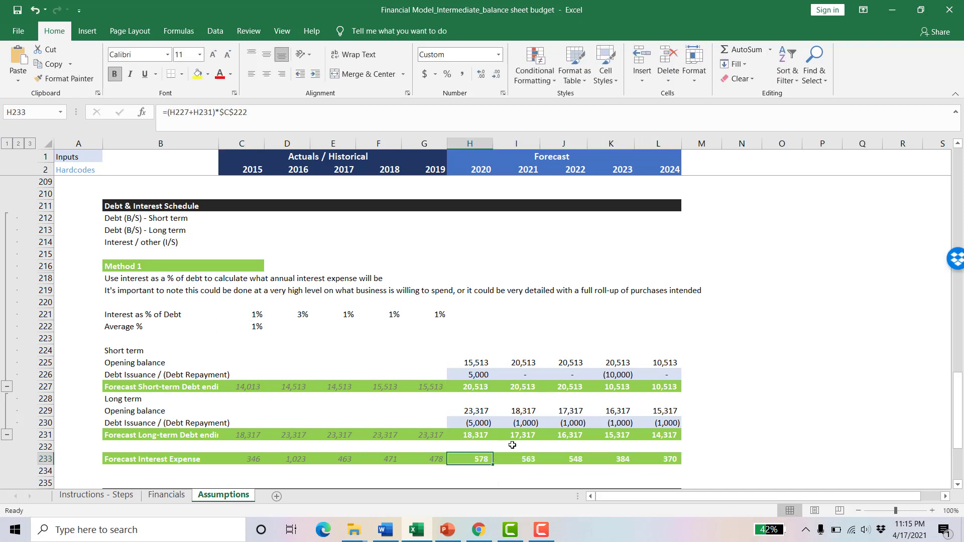
# - On the Financials sheet, link 2020 Debt in H60 to the forecast short-term debt ending balance with =Assumptions!H227
pyautogui.click(156, 496)
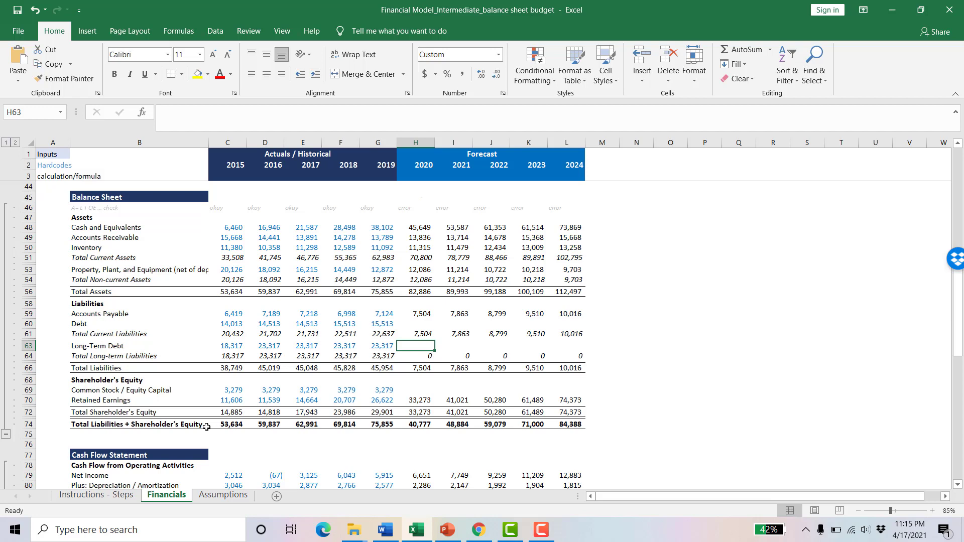
pyautogui.press('Up')
pyautogui.press('Up')
pyautogui.write('=')
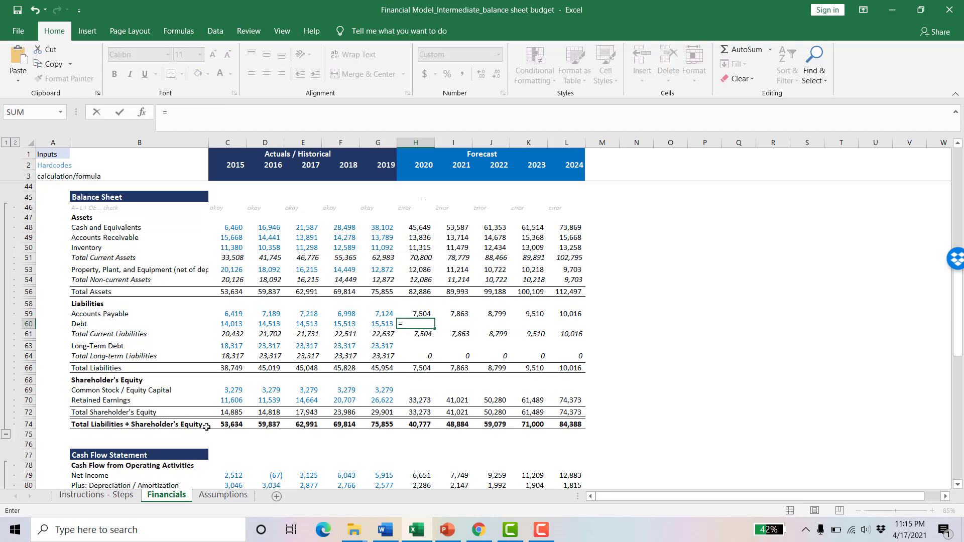
pyautogui.hotkey('ctrl', 'pagedown')
pyautogui.press('Down')
pyautogui.press('Down')
pyautogui.press('Down')
pyautogui.press('Down')
pyautogui.press('Down')
pyautogui.press('Down')
pyautogui.press('Down')
pyautogui.press('Down')
pyautogui.press('Down')
pyautogui.press('Down')
pyautogui.press('Down')
pyautogui.press('Down')
pyautogui.press('Right')
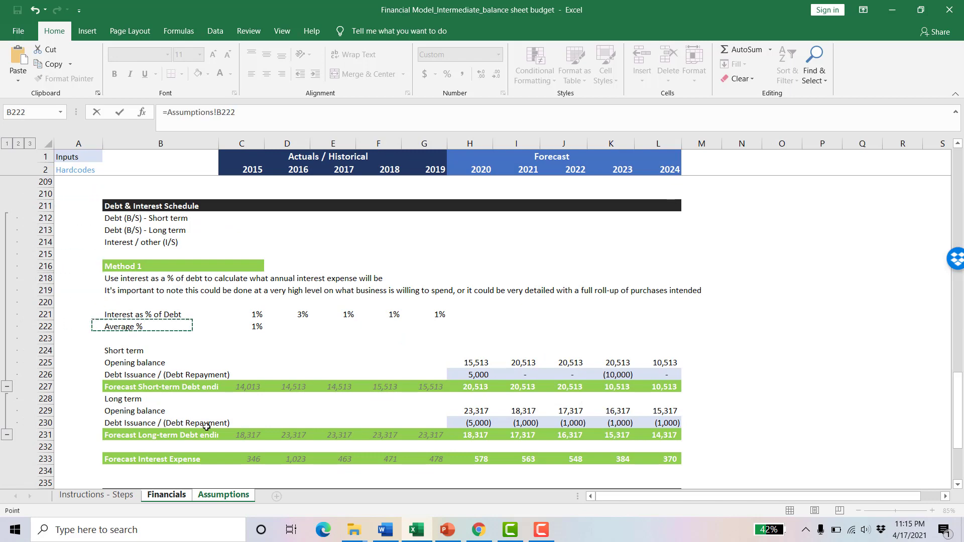
pyautogui.press('Down')
pyautogui.press('Down')
pyautogui.press('Right')
pyautogui.press('Right')
pyautogui.press('Right')
pyautogui.press('Right')
pyautogui.press('Right')
pyautogui.press('Down')
pyautogui.press('Down')
pyautogui.press('Down')
pyautogui.press('Down')
pyautogui.press('Right')
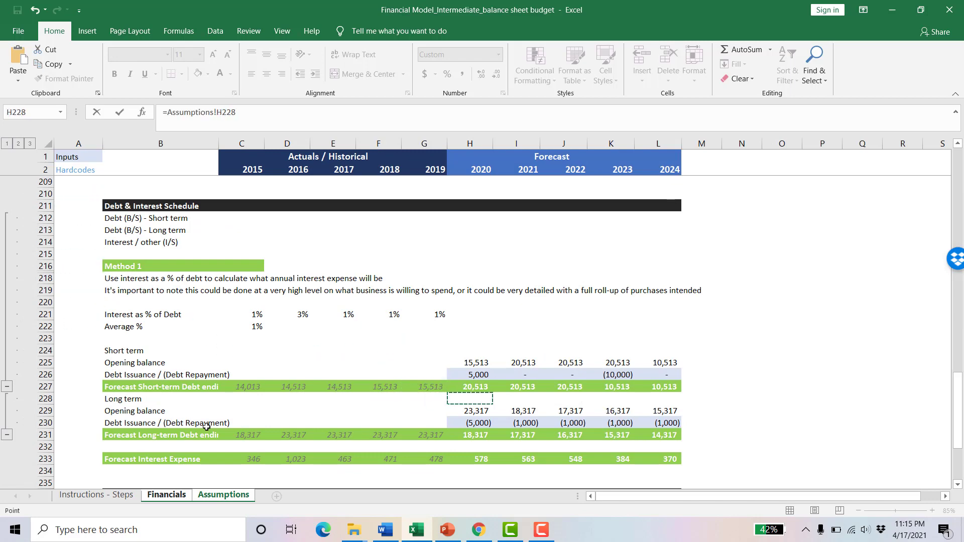
pyautogui.press('Right')
pyautogui.press('Up')
pyautogui.press('Left')
pyautogui.press('Return')
# - Fill the 2020 Debt link in the current liabilities across the forecast years through 2024
pyautogui.press('Up')
pyautogui.hotkey('shift', 'Right')
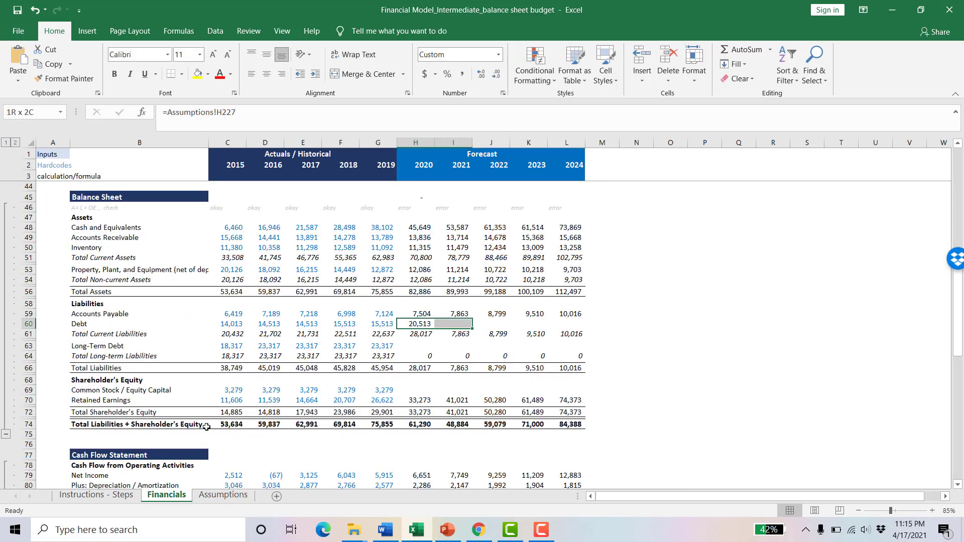
pyautogui.hotkey('shift', 'Right')
pyautogui.hotkey('shift', 'Right')
pyautogui.hotkey('shift', 'Right')
pyautogui.hotkey('ctrl', 'r')
# - Link 2020 Long-Term Debt in H63 to the forecast long-term debt ending balance with =Assumptions!H231
pyautogui.press('Down')
pyautogui.press('Down')
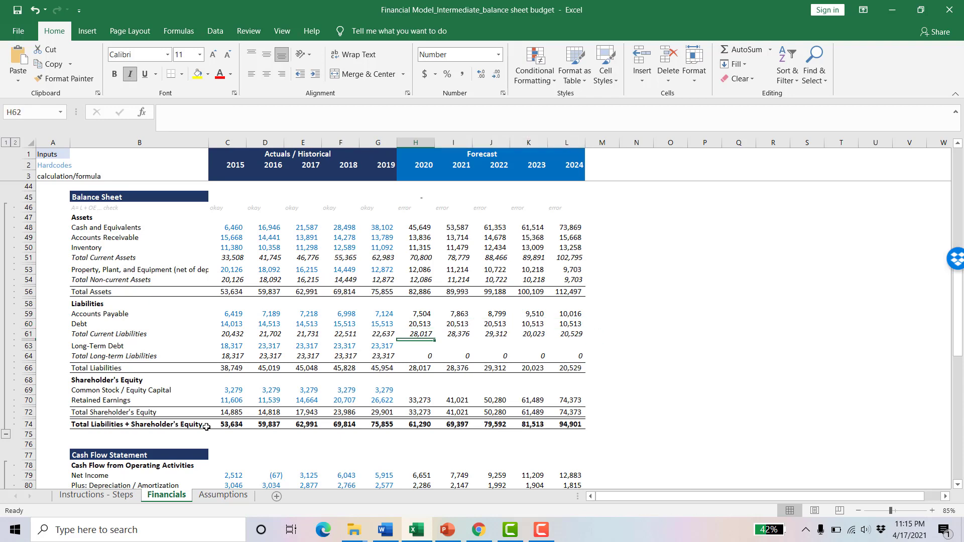
pyautogui.write('=')
pyautogui.hotkey('ctrl', 'pagedown')
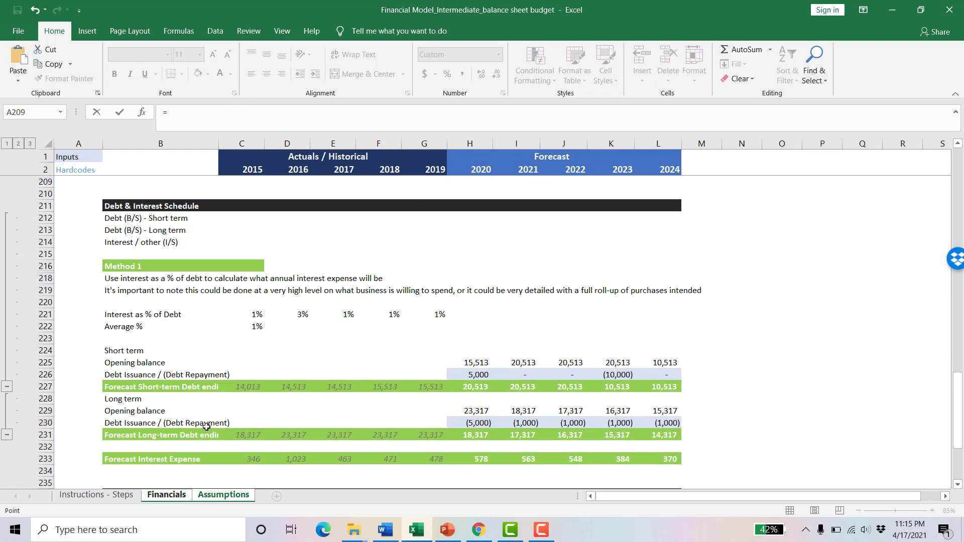
pyautogui.press('Down')
pyautogui.press('Down')
pyautogui.press('Down')
pyautogui.press('Down')
pyautogui.press('Down')
pyautogui.press('Down')
pyautogui.press('Down')
pyautogui.press('Down')
pyautogui.press('Down')
pyautogui.press('Down')
pyautogui.press('Down')
pyautogui.press('Down')
pyautogui.press('Down')
pyautogui.press('Down')
pyautogui.press('Down')
pyautogui.press('Down')
pyautogui.press('Down')
pyautogui.press('Down')
pyautogui.press('Down')
pyautogui.press('Right')
pyautogui.press('Right')
pyautogui.press('Right')
pyautogui.press('Right')
pyautogui.press('Right')
pyautogui.press('Right')
pyautogui.press('Right')
pyautogui.press('Right')
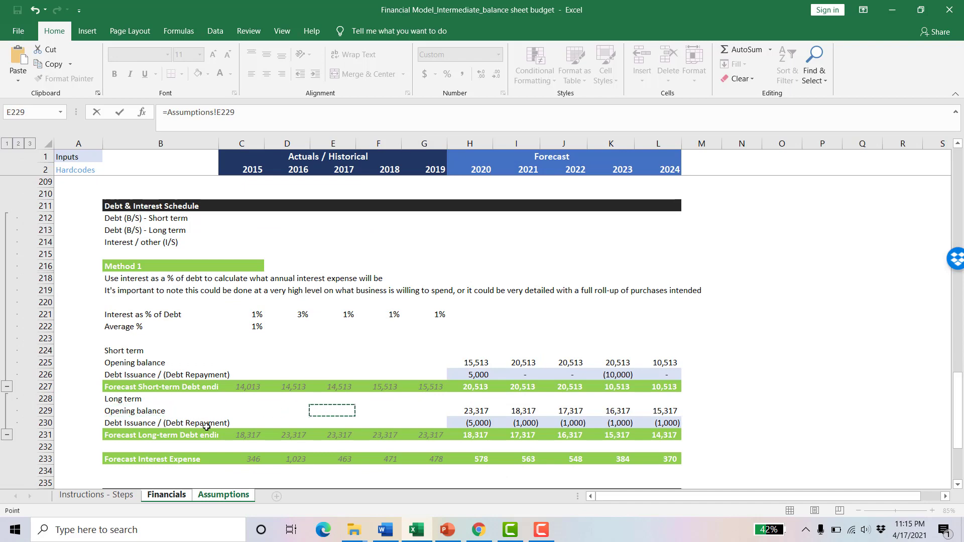
pyautogui.press('Down')
pyautogui.press('Down')
pyautogui.press('Left')
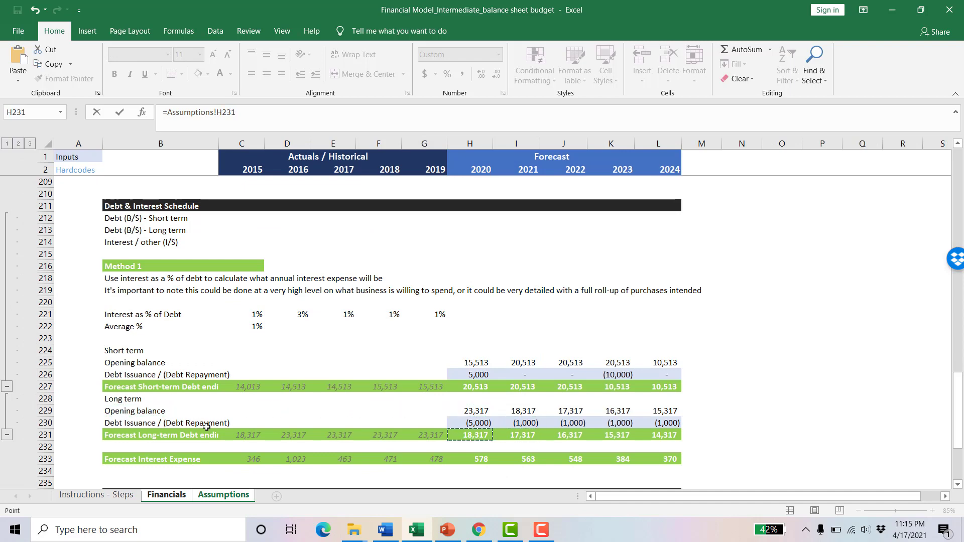
pyautogui.press('Return')
# - Fill the 2020 Long-Term Debt link across the forecast years through 2024
pyautogui.press('Up')
pyautogui.hotkey('shift', 'Right')
pyautogui.hotkey('shift', 'Right')
pyautogui.hotkey('shift', 'Right')
pyautogui.hotkey('shift', 'Right')
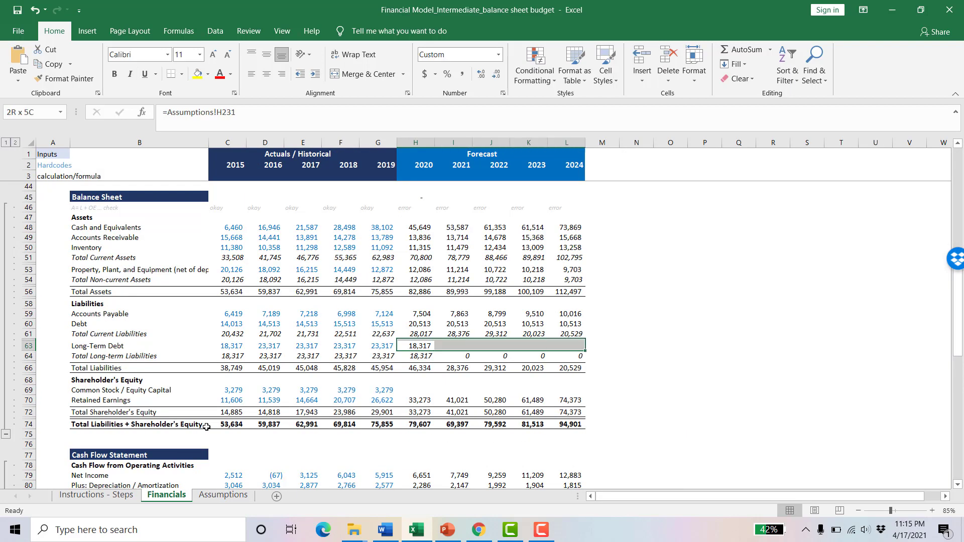
pyautogui.hotkey('ctrl', 'r')
# - Review the Common Stock / Equity Capital schedule and link 2020 equity capital in H69 on the Financials sheet with =Assumptions!H244
pyautogui.hotkey('ctrl', 'pagedown')
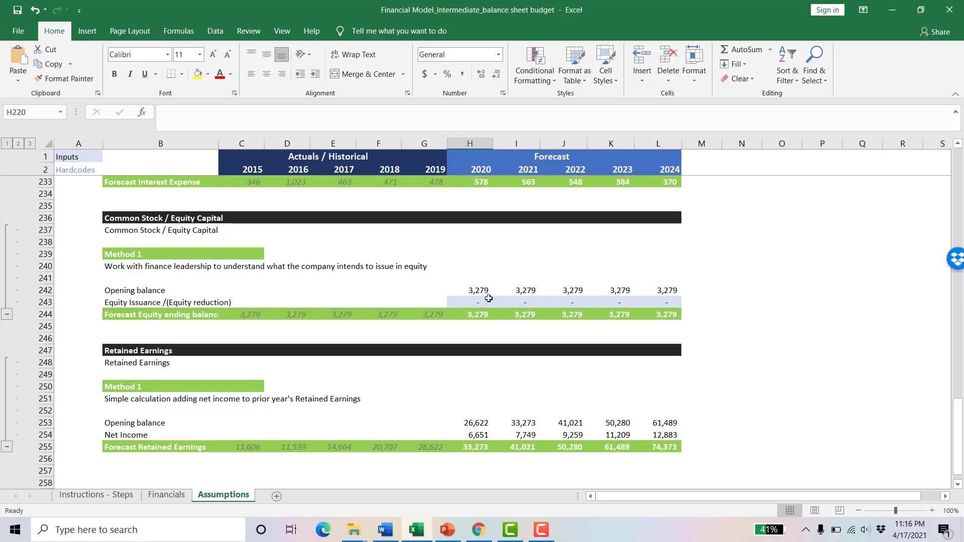
pyautogui.click(116, 219)
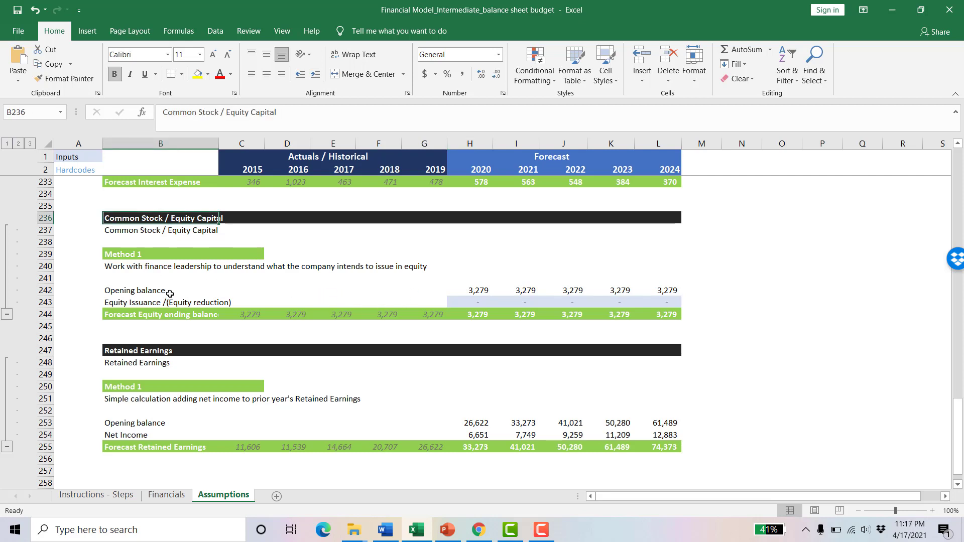
pyautogui.moveTo(465, 314); pyautogui.dragTo(660, 324)
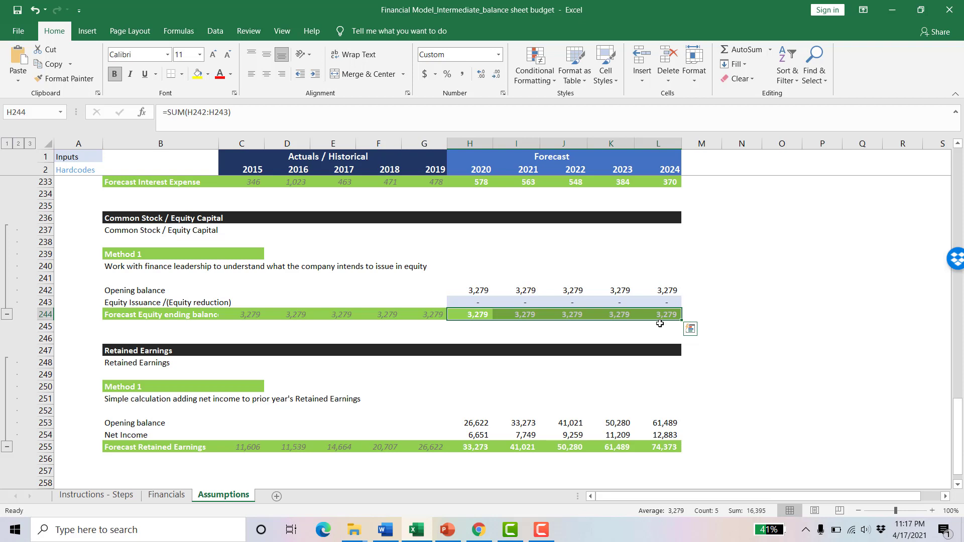
pyautogui.click(167, 495)
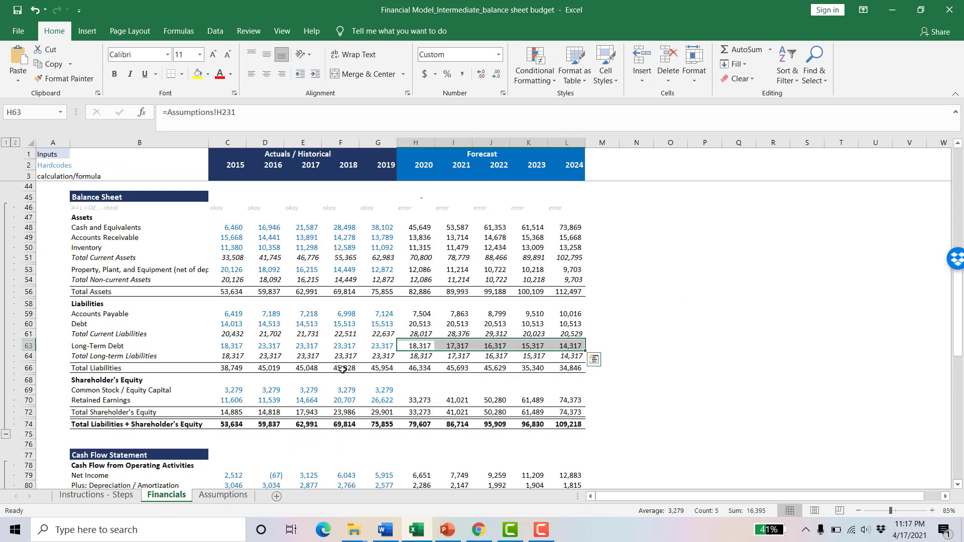
pyautogui.click(415, 390)
pyautogui.write('=')
pyautogui.hotkey('ctrl', 'pagedown')
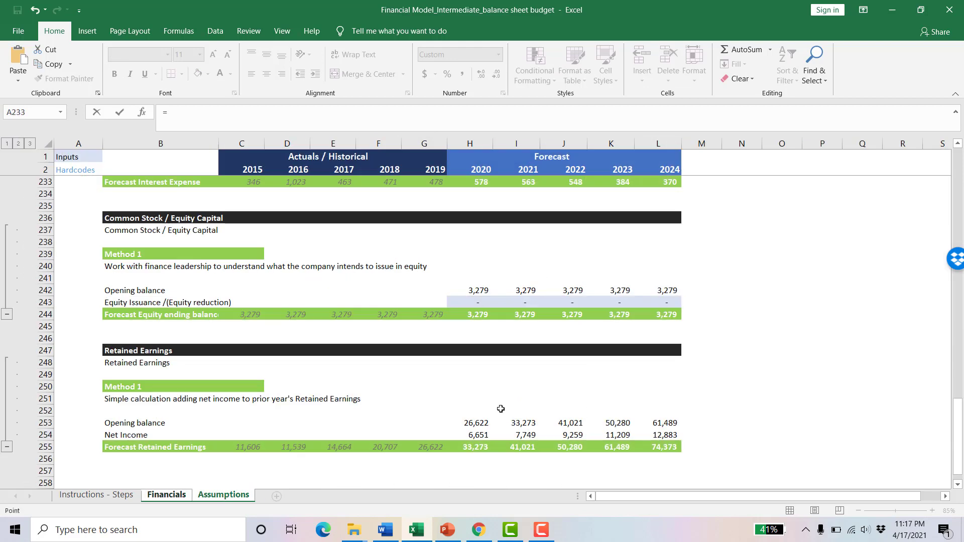
pyautogui.click(471, 316)
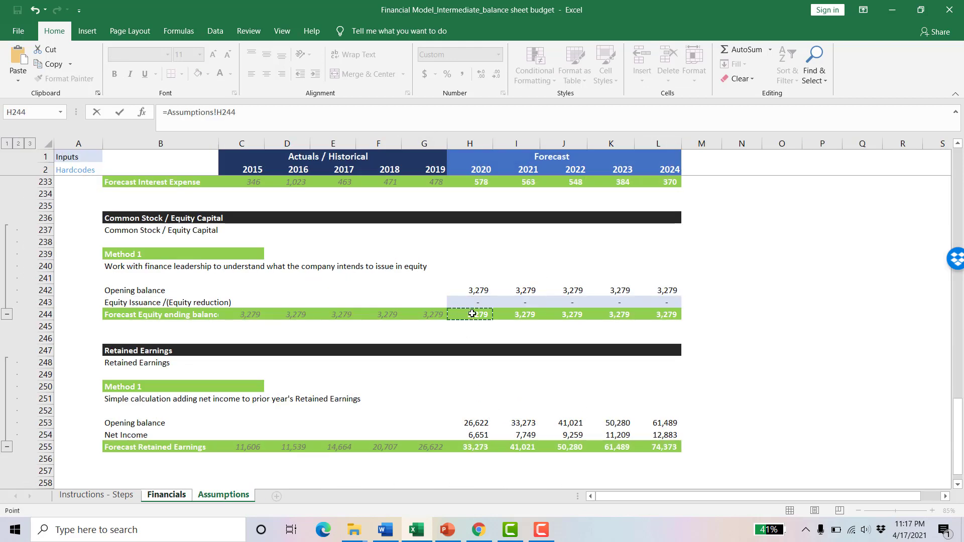
pyautogui.hotkey('ctrl', 'Return')
# - Fill the 2020 Common Stock / Equity Capital link across the forecast years through 2024
pyautogui.hotkey('shift', 'Right')
pyautogui.hotkey('shift', 'Right')
pyautogui.hotkey('shift', 'Right')
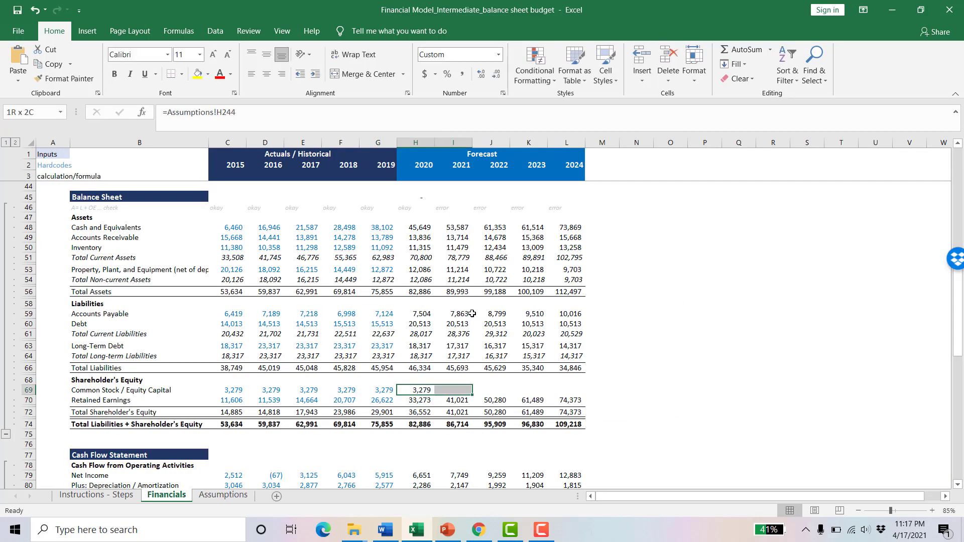
pyautogui.hotkey('shift', 'Right')
pyautogui.hotkey('ctrl', 'r')
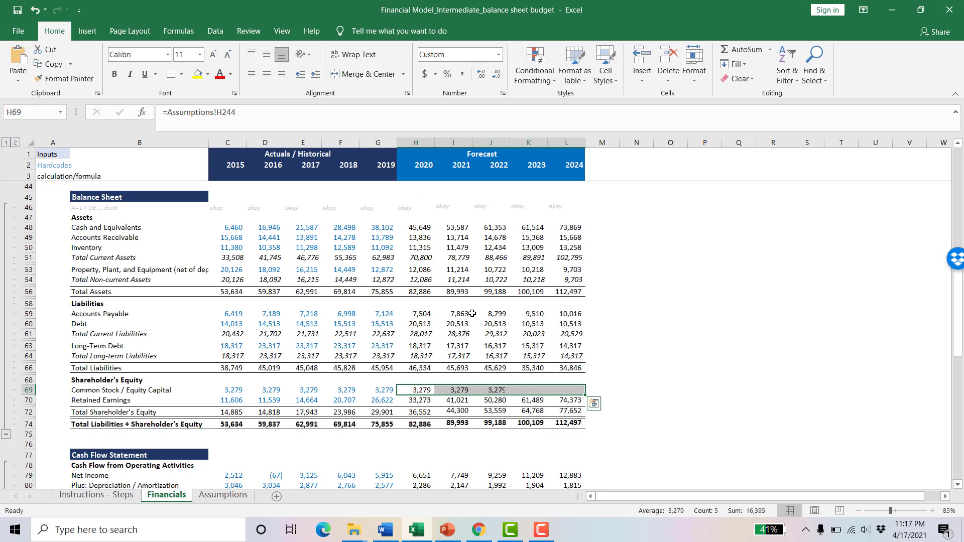
# - On the Assumptions sheet, examine the 2020 Retained Earnings roll-forward, including the opening balance, Net Income and ending balance formulas
pyautogui.press('Down')
pyautogui.hotkey('ctrl', 'pageup')
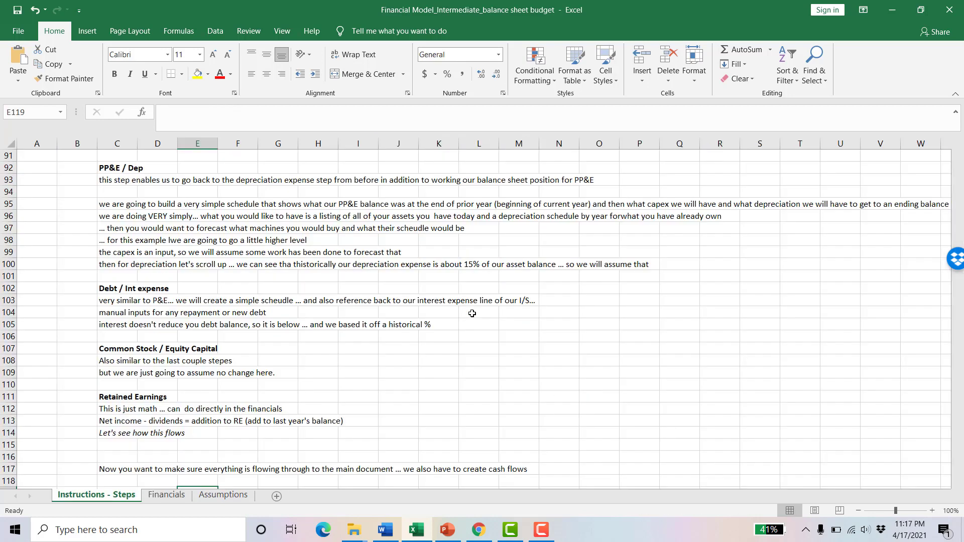
pyautogui.hotkey('ctrl', 'pagedown')
pyautogui.hotkey('ctrl', 'pagedown')
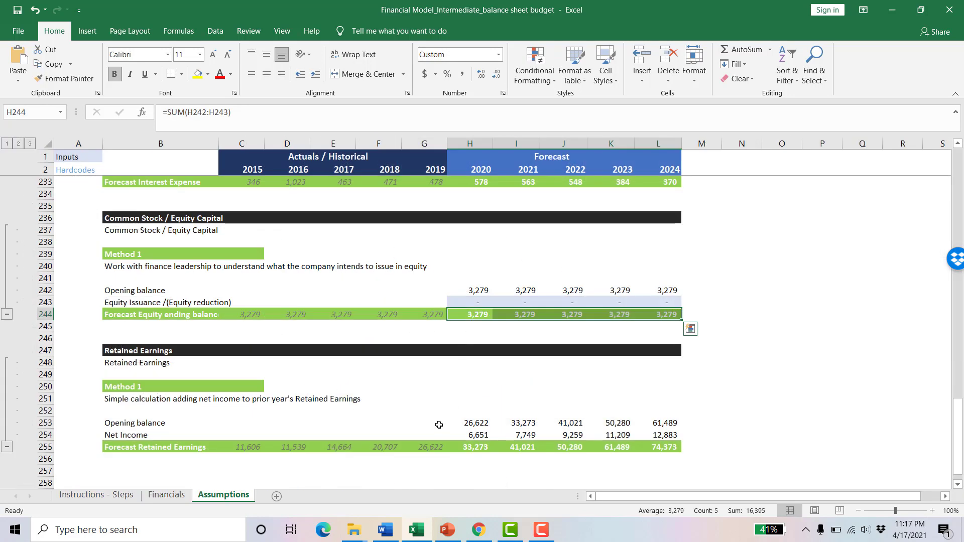
pyautogui.click(472, 425)
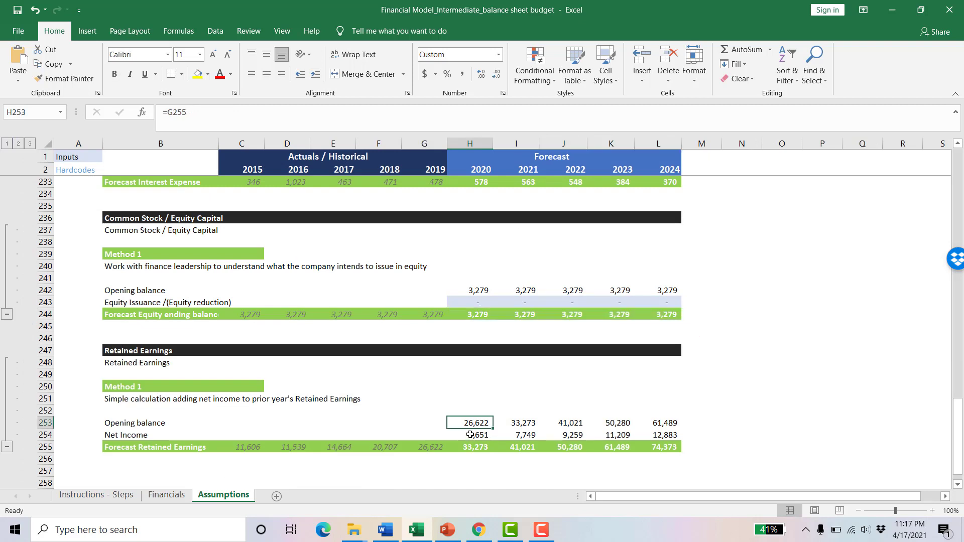
pyautogui.press('F2')
pyautogui.press('Escape')
pyautogui.click(424, 448)
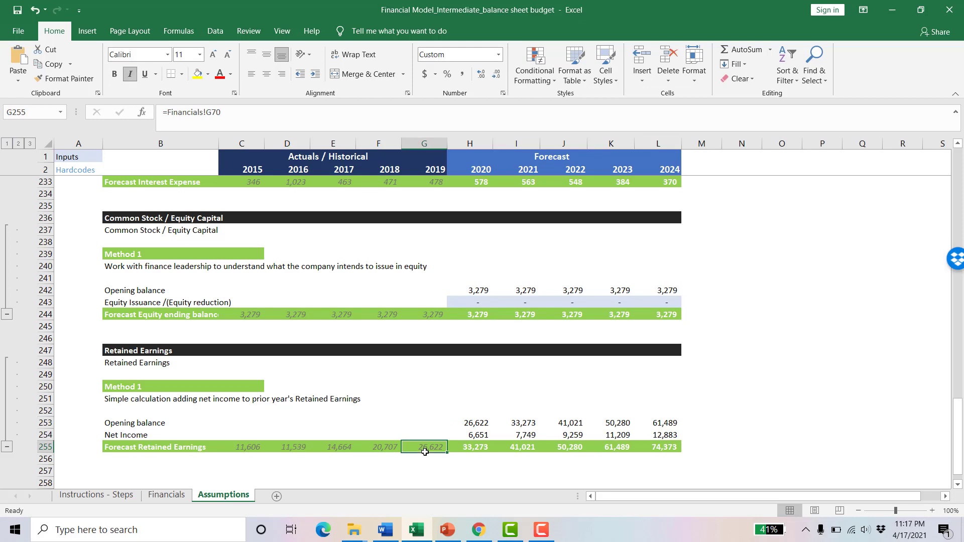
pyautogui.click(463, 421)
pyautogui.click(477, 446)
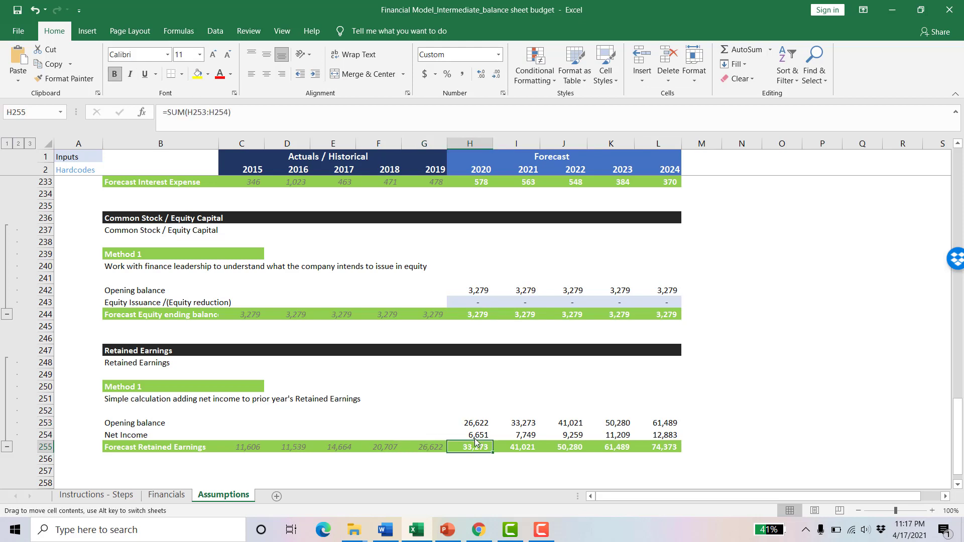
pyautogui.click(474, 423)
pyautogui.click(476, 435)
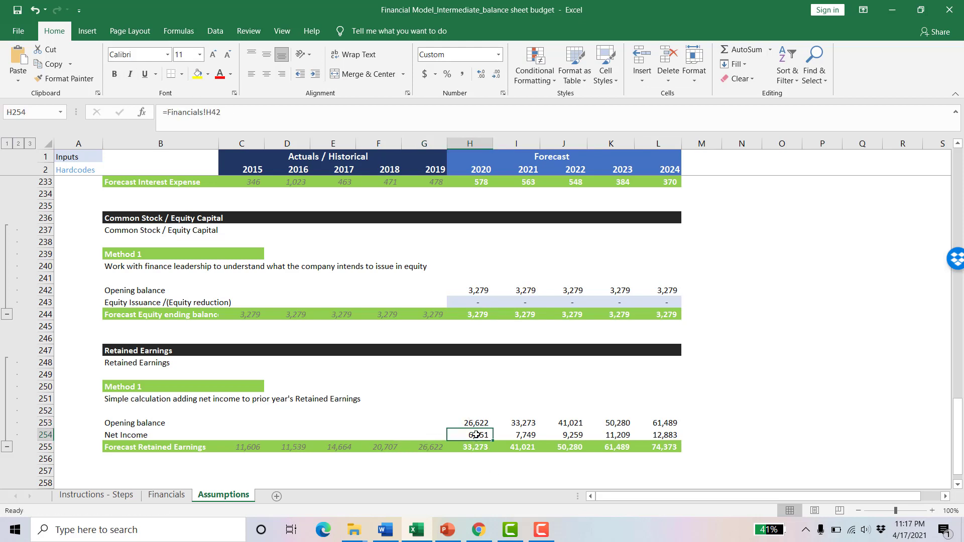
pyautogui.click(477, 446)
# - On the Financials sheet, collapse the Cash Flow Statement rows and the row group above the Balance Sheet, and review the completed balance sheet
pyautogui.click(173, 497)
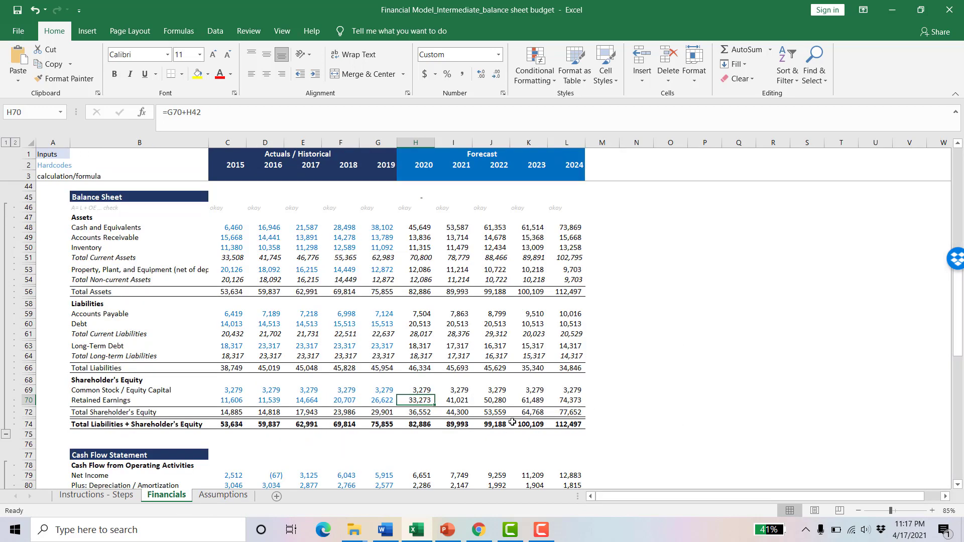
pyautogui.scroll(1, 512, 422)
pyautogui.scroll(-1, 70, 442)
pyautogui.click(6, 478)
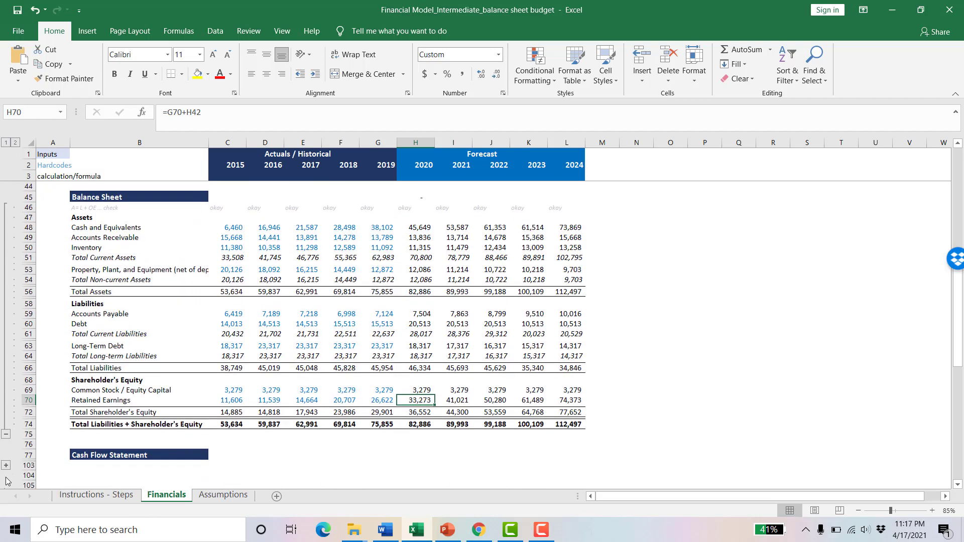
pyautogui.scroll(4, 2, 250)
pyautogui.click(6, 280)
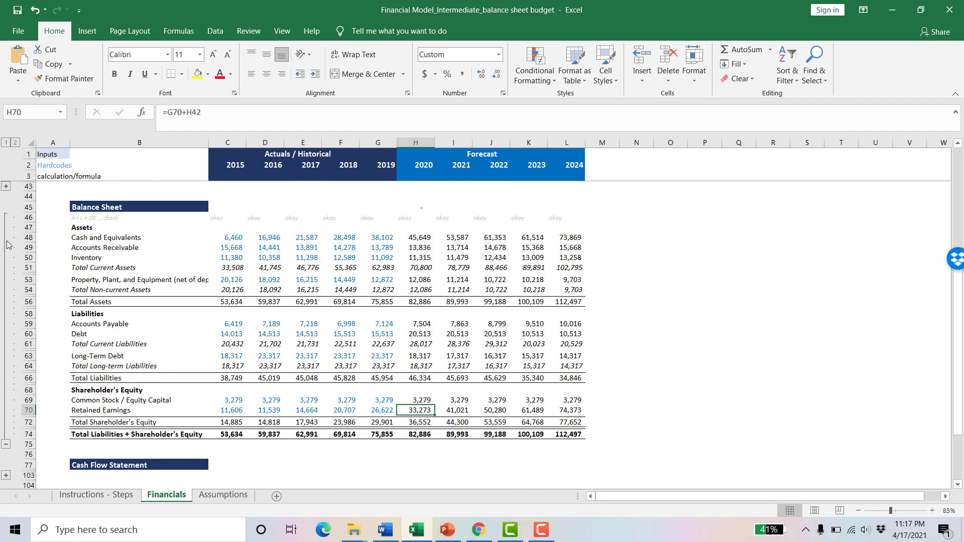
pyautogui.moveTo(98, 207); pyautogui.dragTo(562, 426)
pyautogui.click(636, 410)
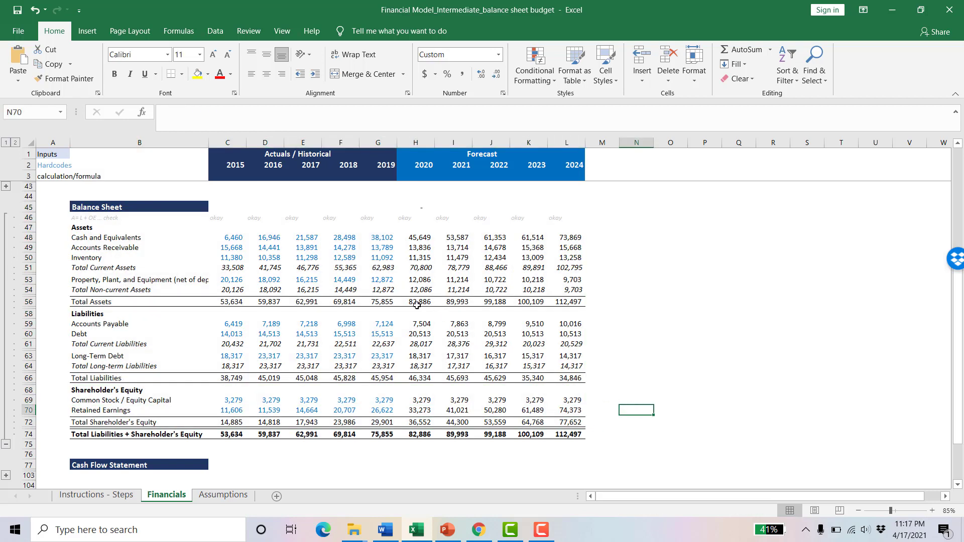
# - Compare the 2020 to 2024 Total Assets, Total Liabilities and Total Liabilities + Shareholder's Equity rows on the balance sheet
pyautogui.moveTo(417, 301); pyautogui.dragTo(570, 301)
pyautogui.moveTo(419, 378); pyautogui.dragTo(566, 378)
pyautogui.moveTo(420, 435); pyautogui.dragTo(567, 435)
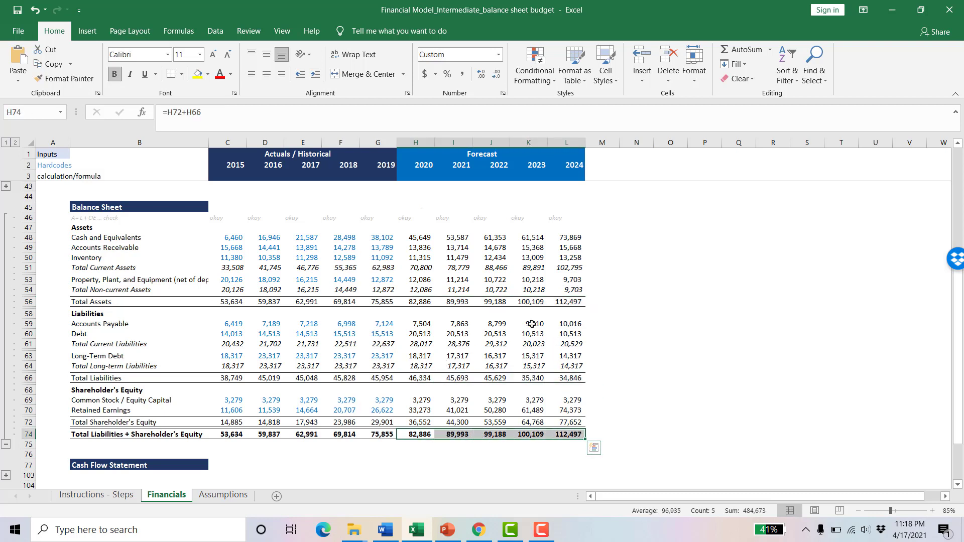
# - Examine the A = L + OE check row above Assets across all years, including the 2020 check formula in H46
pyautogui.click(81, 217)
pyautogui.moveTo(249, 216); pyautogui.dragTo(562, 219)
pyautogui.click(414, 218)
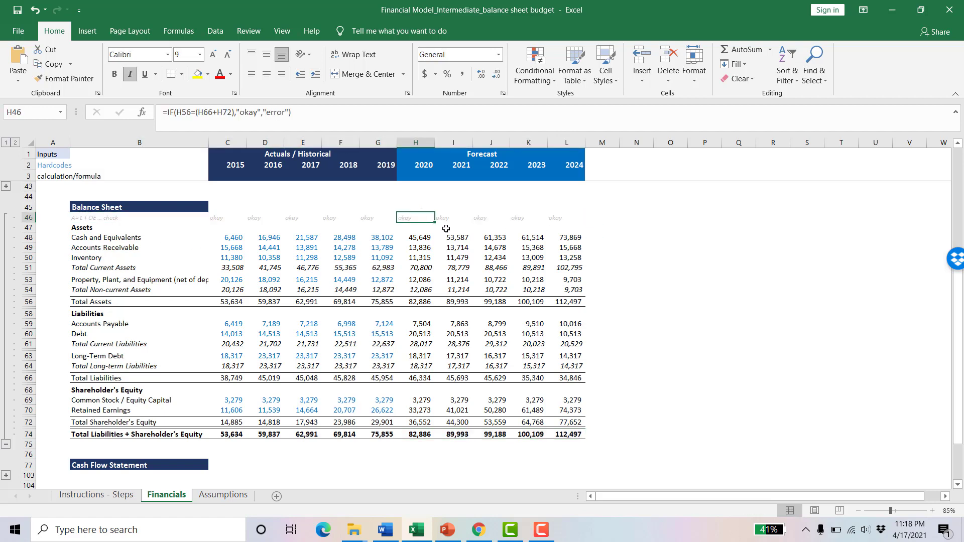
pyautogui.press('Right')
pyautogui.press('pagedown')
pyautogui.press('pageup')
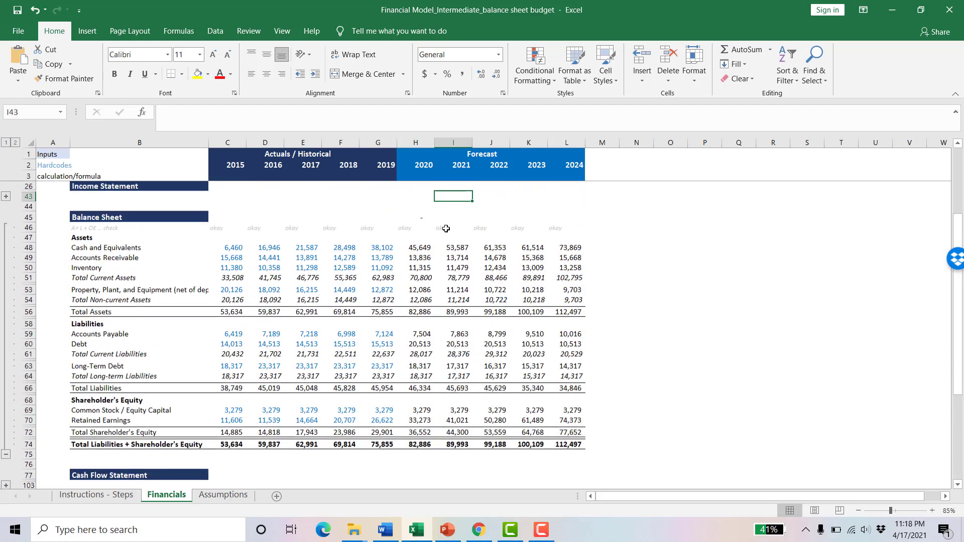
pyautogui.click(420, 233)
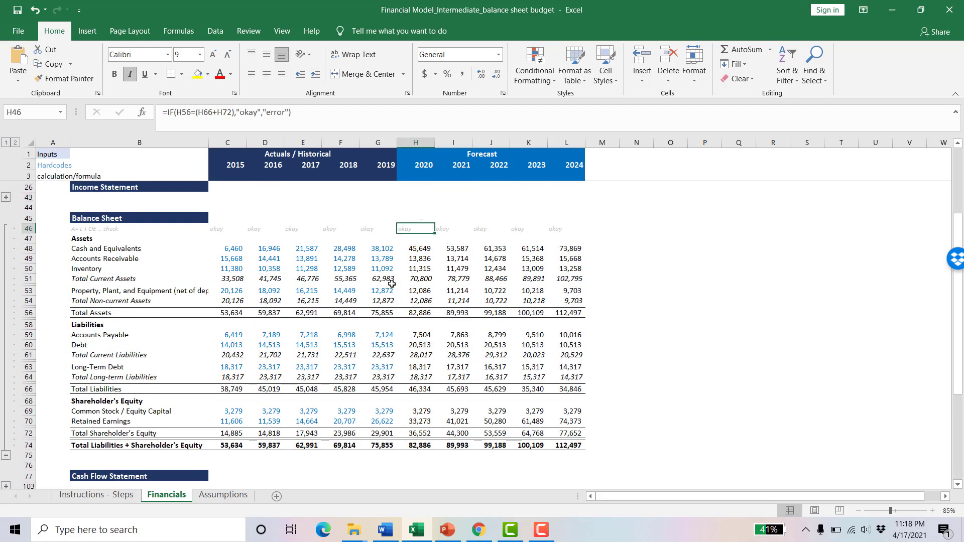
pyautogui.click(114, 231)
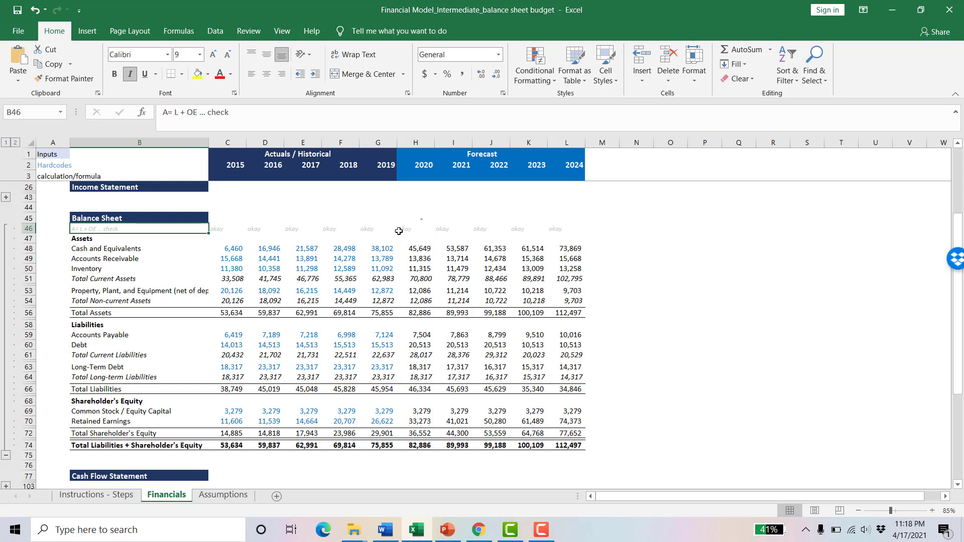
pyautogui.moveTo(108, 228); pyautogui.dragTo(557, 230)
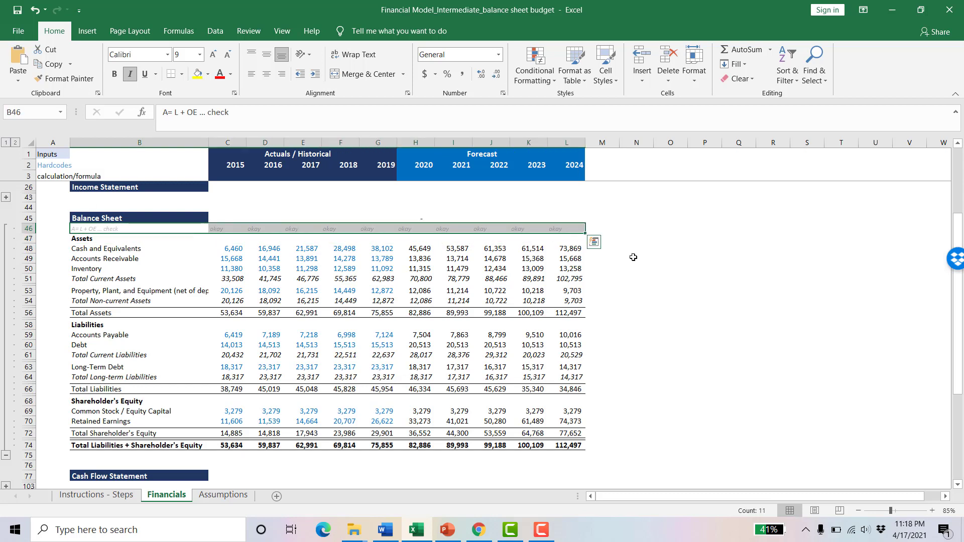